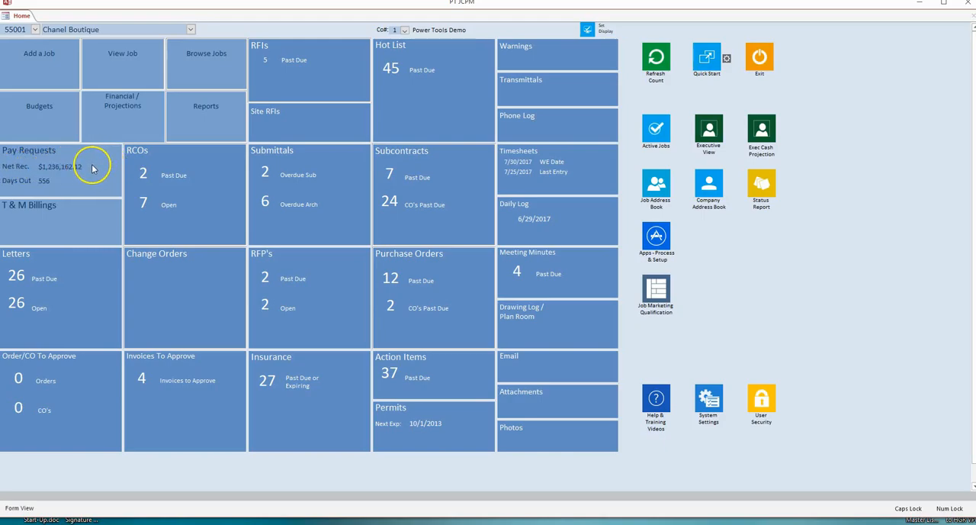
Open the Chanel Boutique pay requests and bring up pay request 0, "1st Request", for editing.
left_click(91, 163)
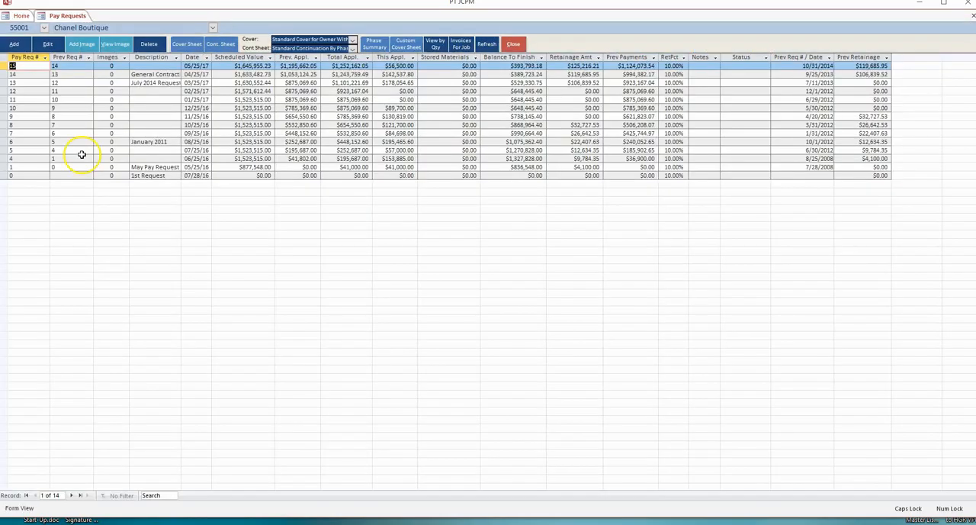
left_click(30, 174)
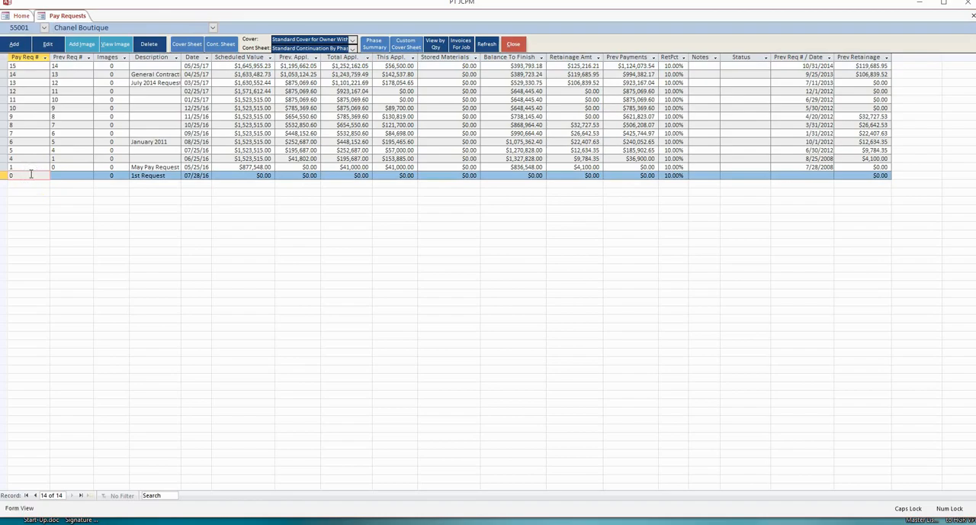
left_click(48, 44)
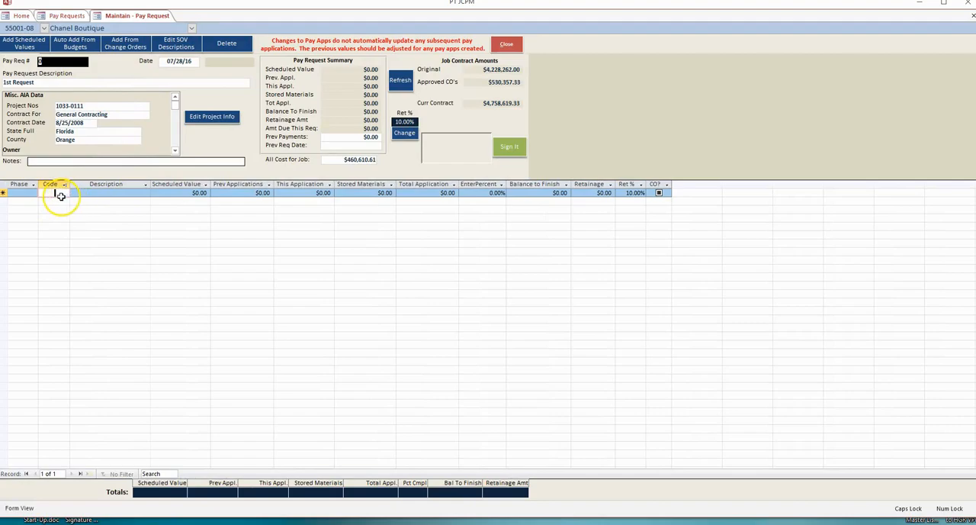
Review the list of schedule-of-values descriptions for the pay request and close it.
left_click(51, 192)
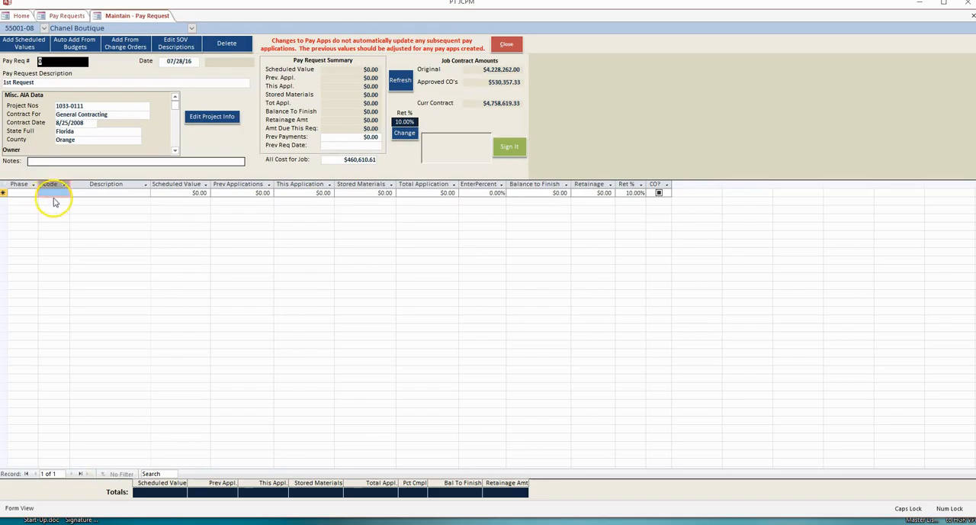
left_click(48, 194)
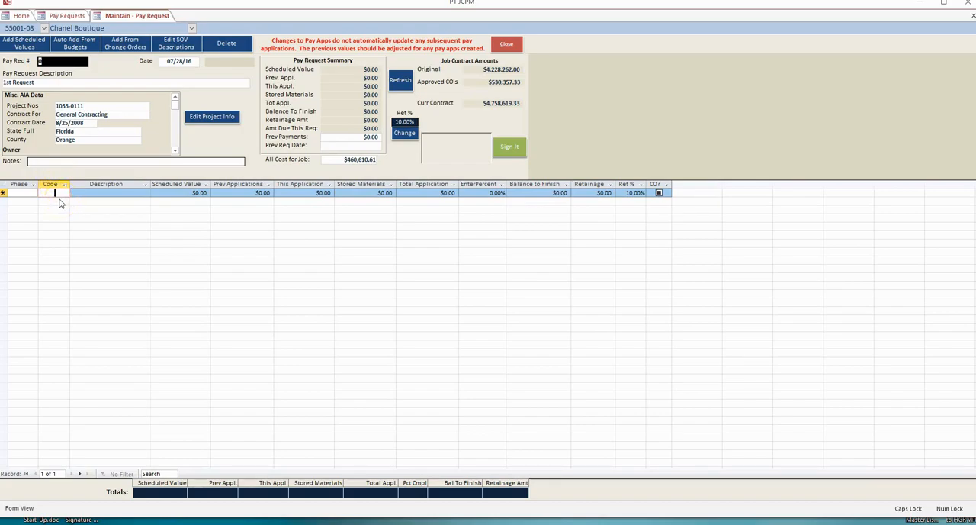
left_click(183, 43)
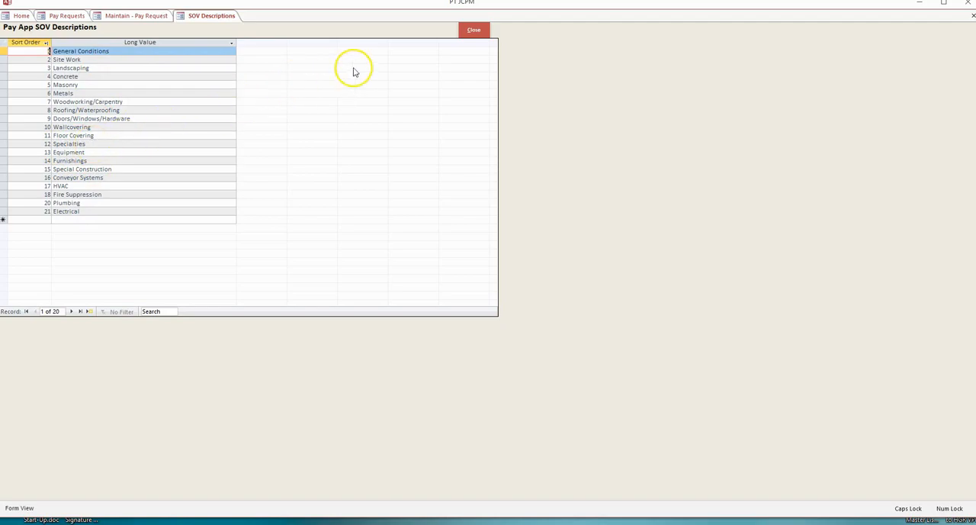
left_click(472, 32)
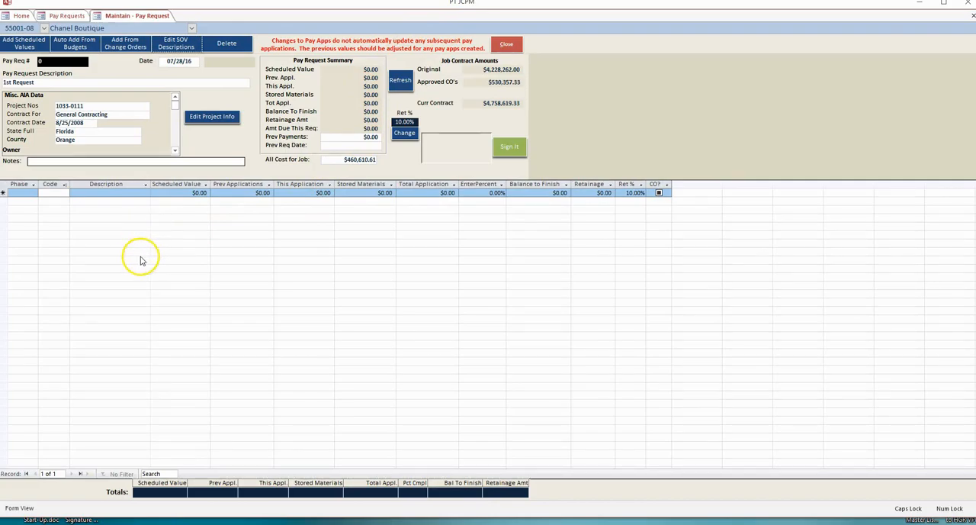
Examine the phase, code and description columns in the Excel workbook Book1 against the empty pay request grid.
mouse_move(244, 522)
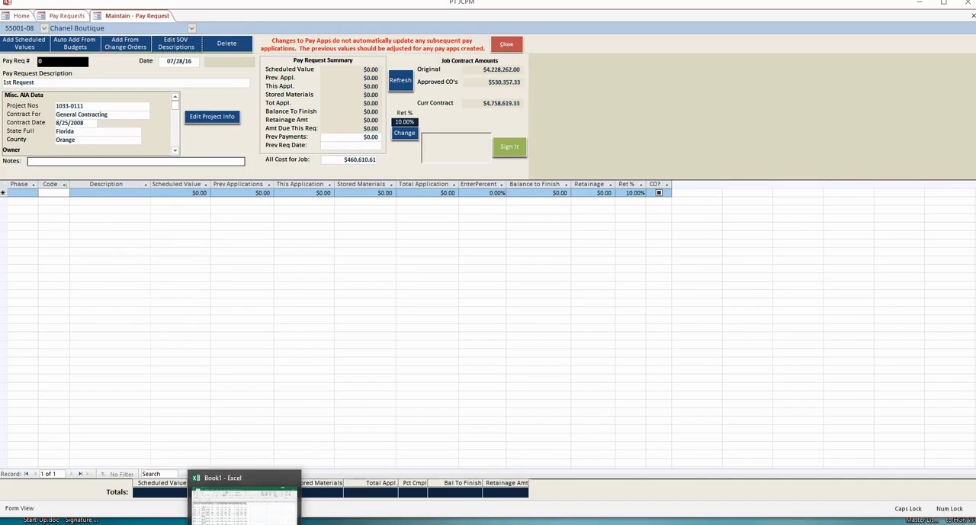
left_click(244, 499)
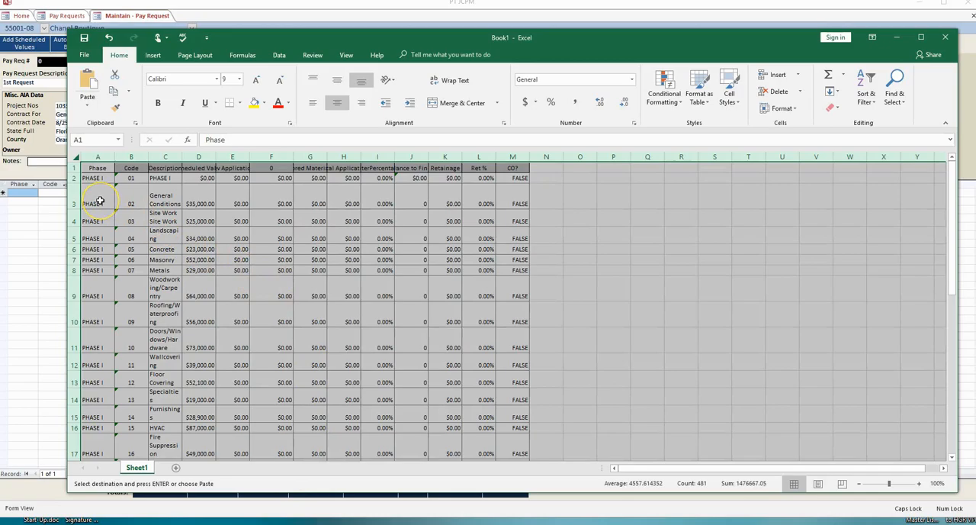
left_click(129, 206)
left_click(51, 194)
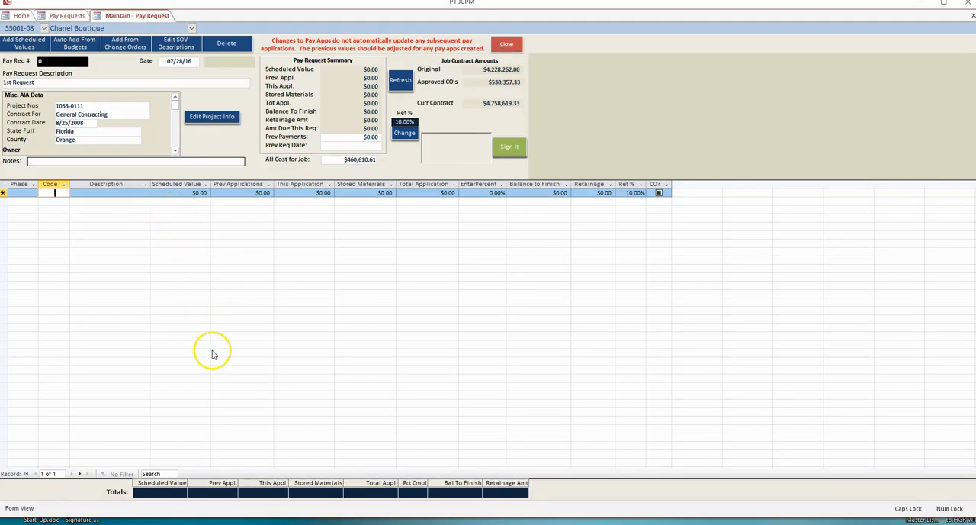
left_click(259, 523)
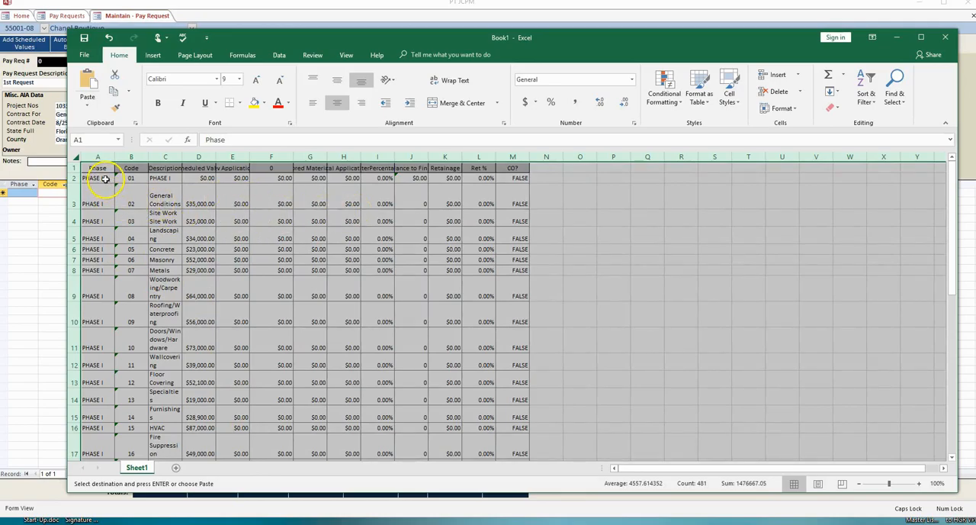
Hide the Phase column in the pay request's line-item grid, and close and reopen pay request 0 to restore it.
left_click(19, 186)
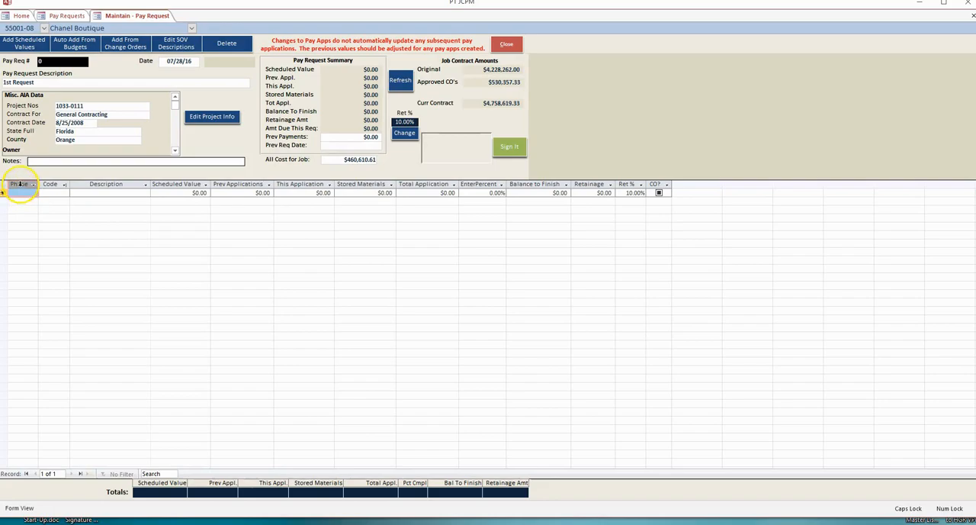
right_click(19, 185)
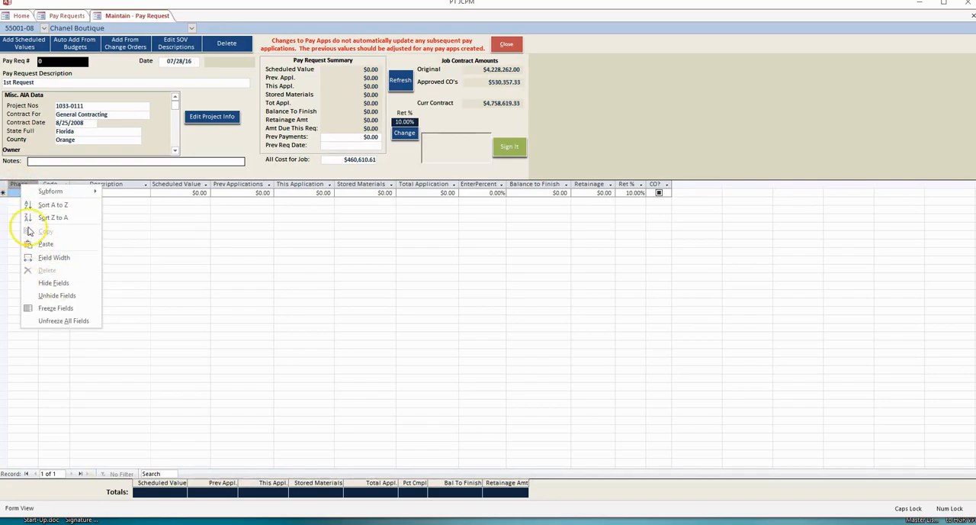
left_click(12, 184)
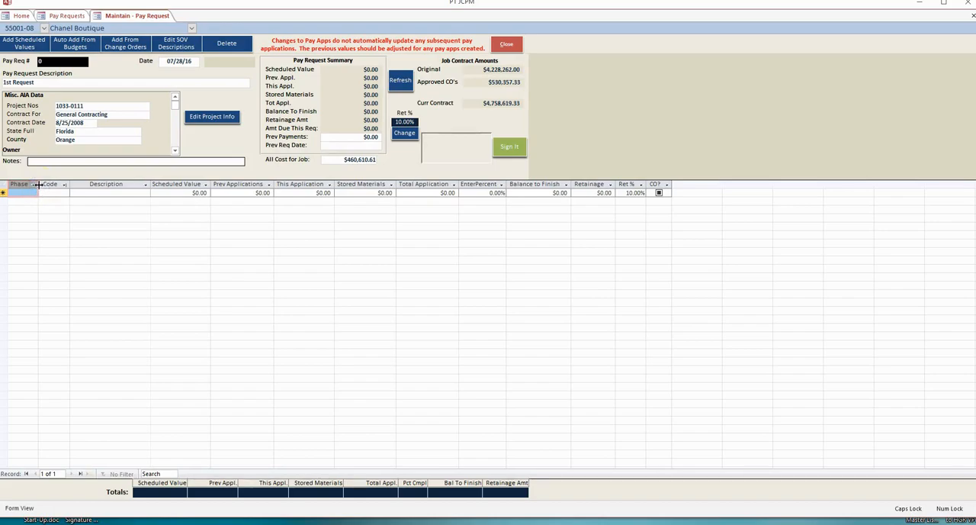
left_click_drag(39, 185, 8, 185)
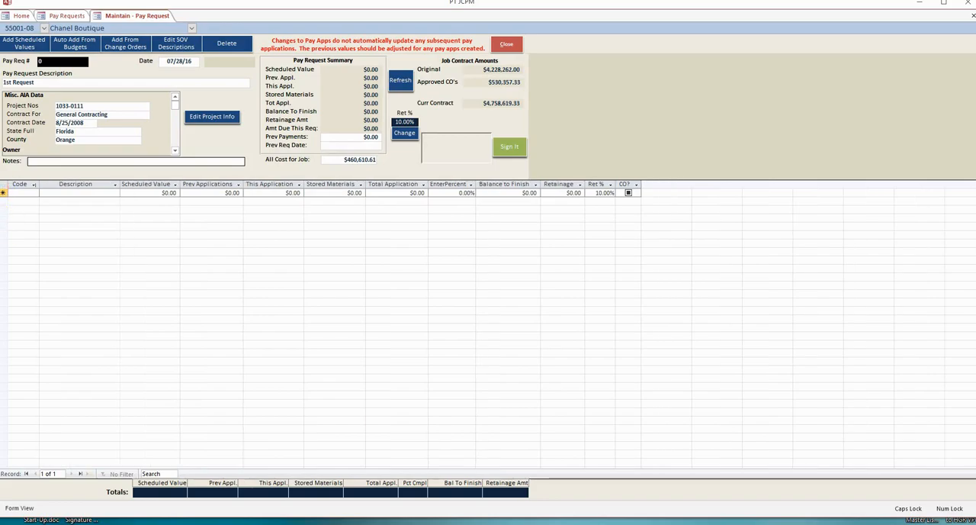
left_click(508, 45)
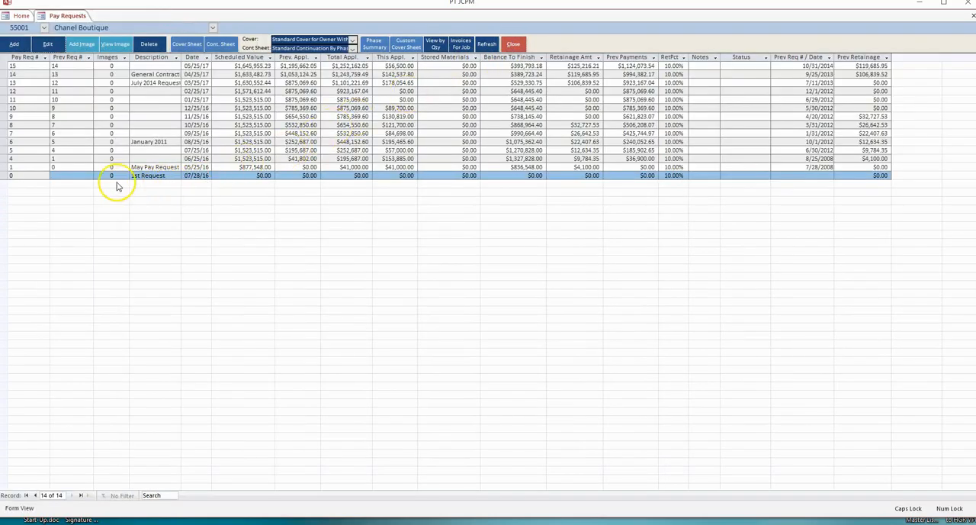
left_click(48, 44)
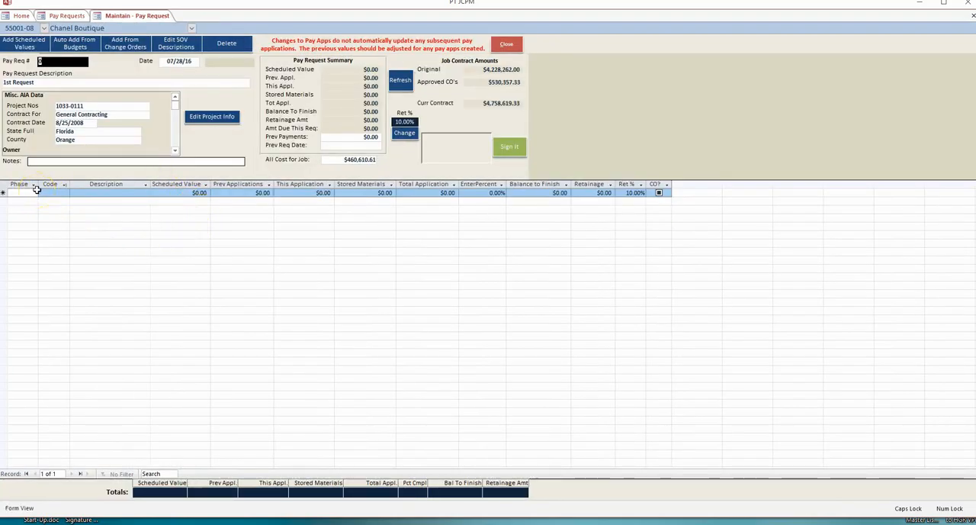
Switch to the Excel workbook Book1 and copy the entire schedule-of-values sheet.
left_click(26, 193)
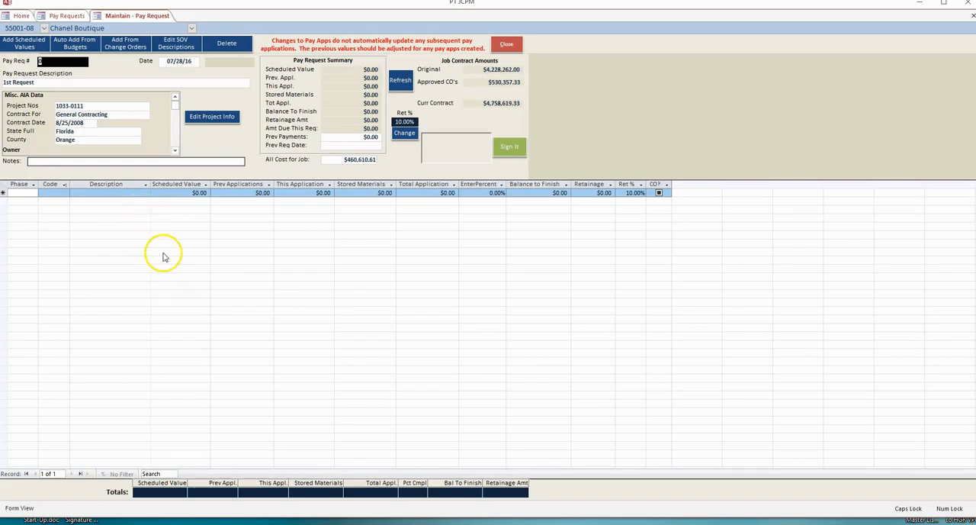
key("alt+Tab")
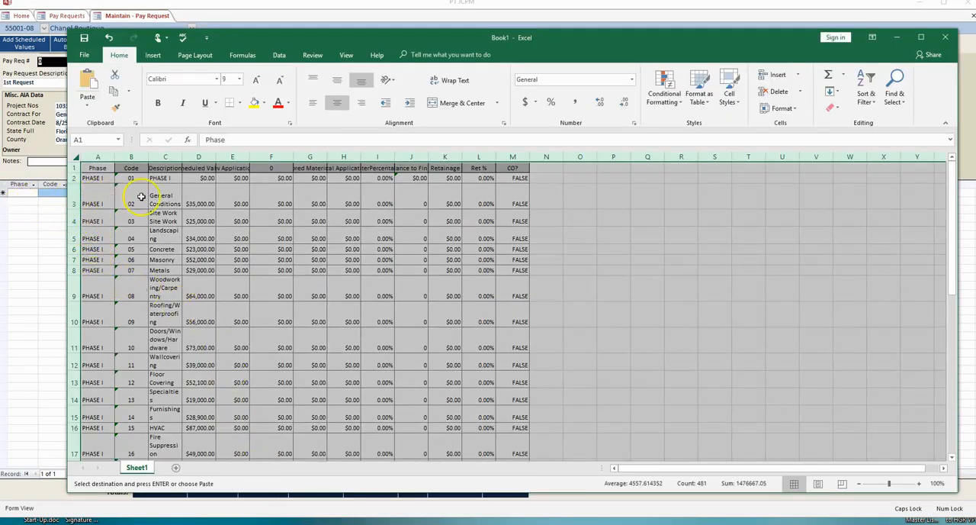
right_click(75, 158)
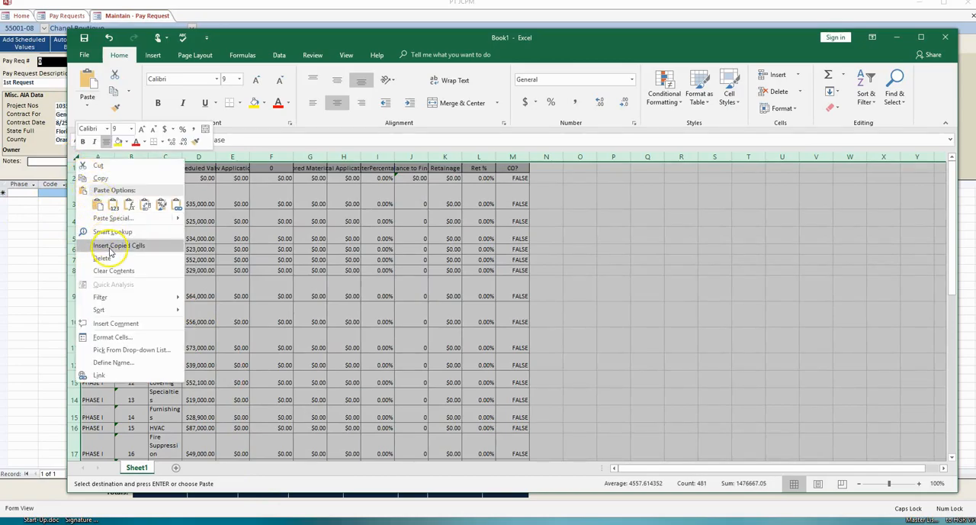
left_click(96, 178)
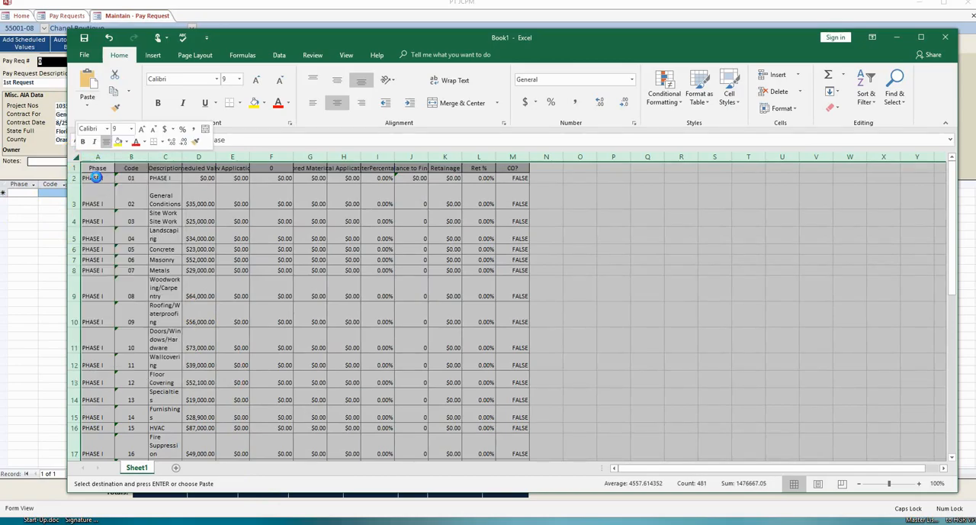
Paste the copied schedule-of-values rows into pay request 0 in PT JCPM, accept the records and close the pay request.
left_click(4, 190)
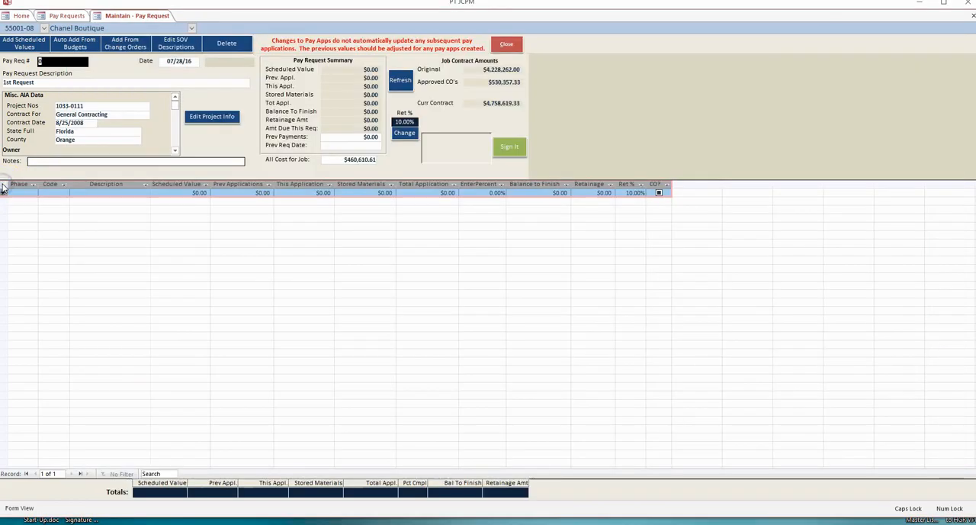
right_click(4, 190)
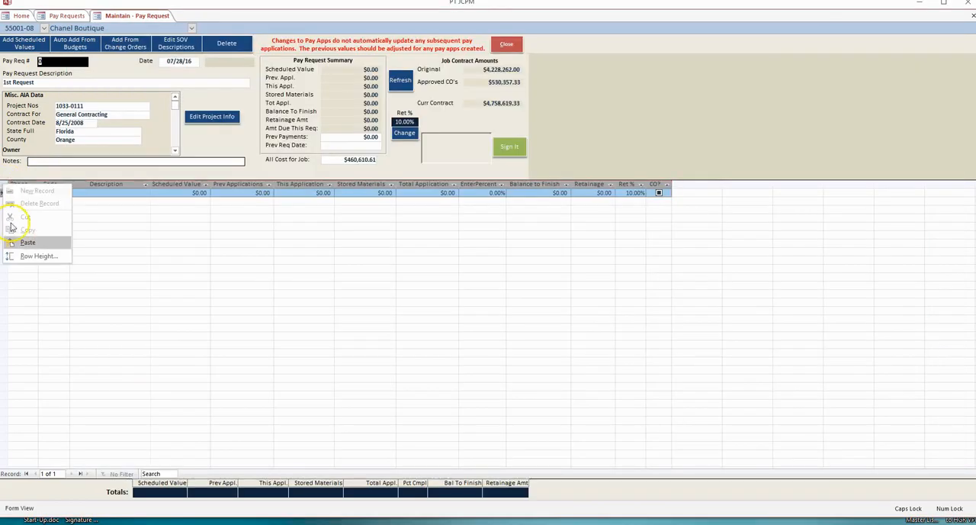
left_click(26, 243)
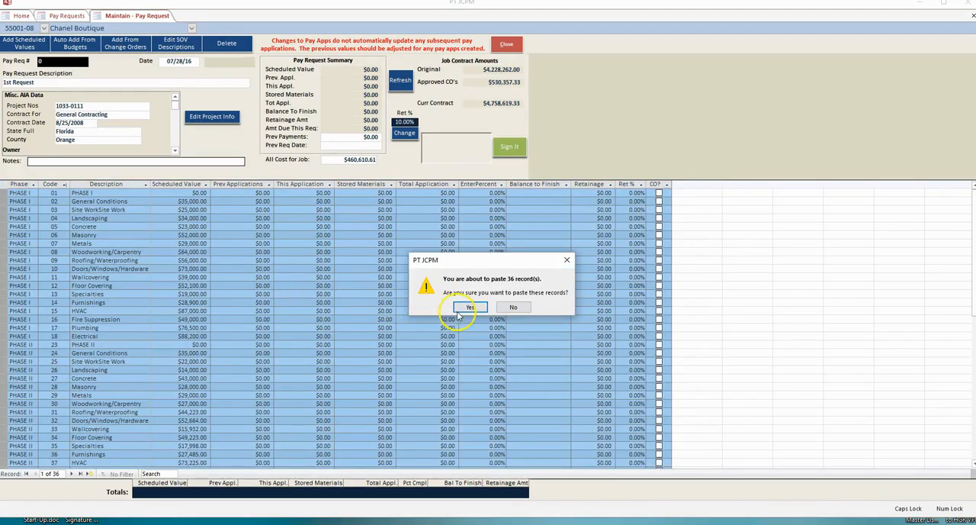
left_click(465, 307)
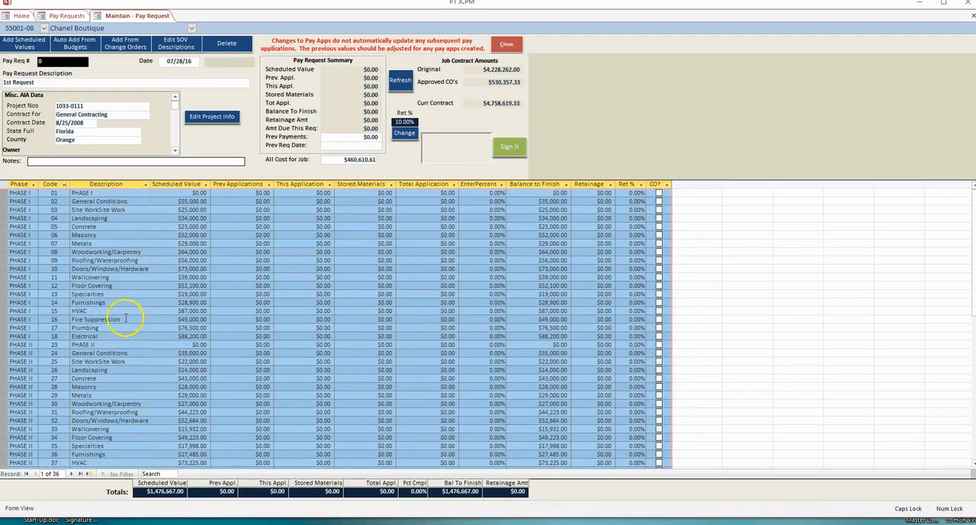
left_click(25, 194)
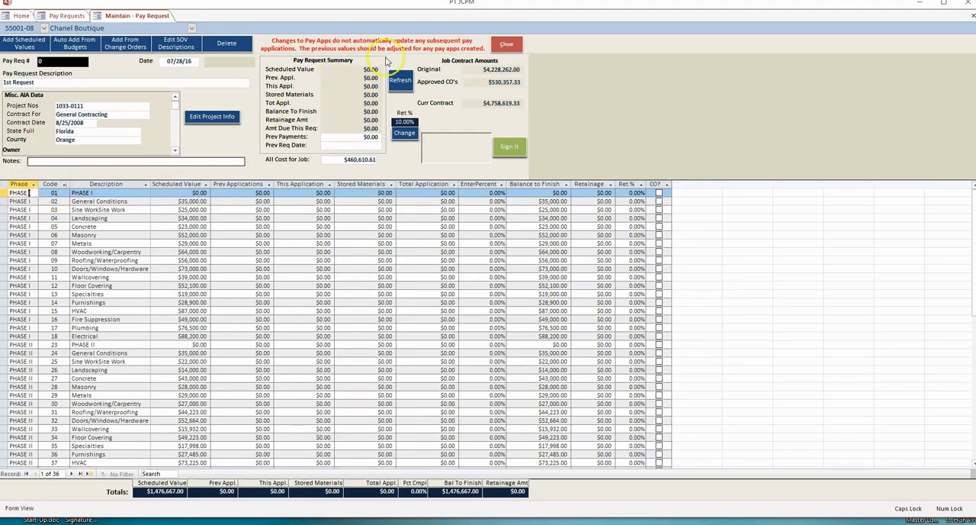
left_click(507, 46)
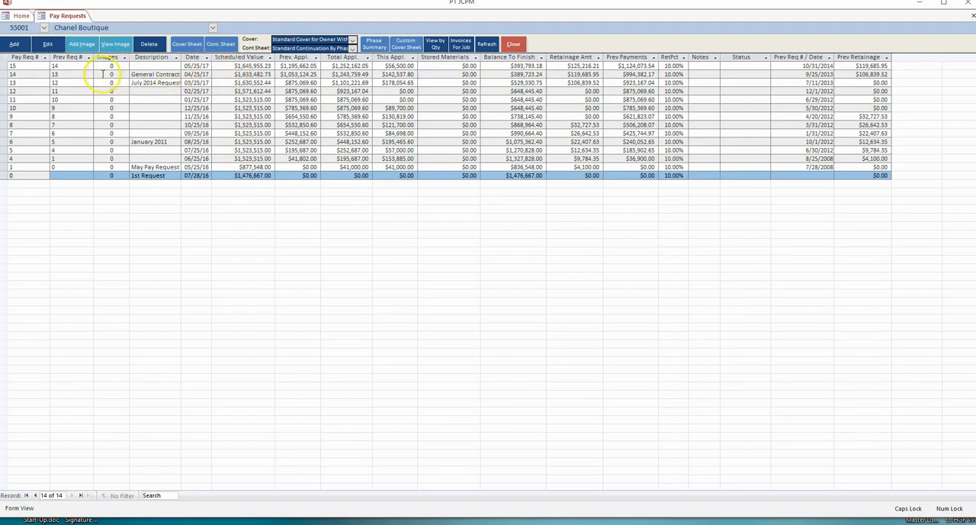
Start a new pay request cycle with 15 as the last pay request and 16 as the new request number.
left_click(28, 65)
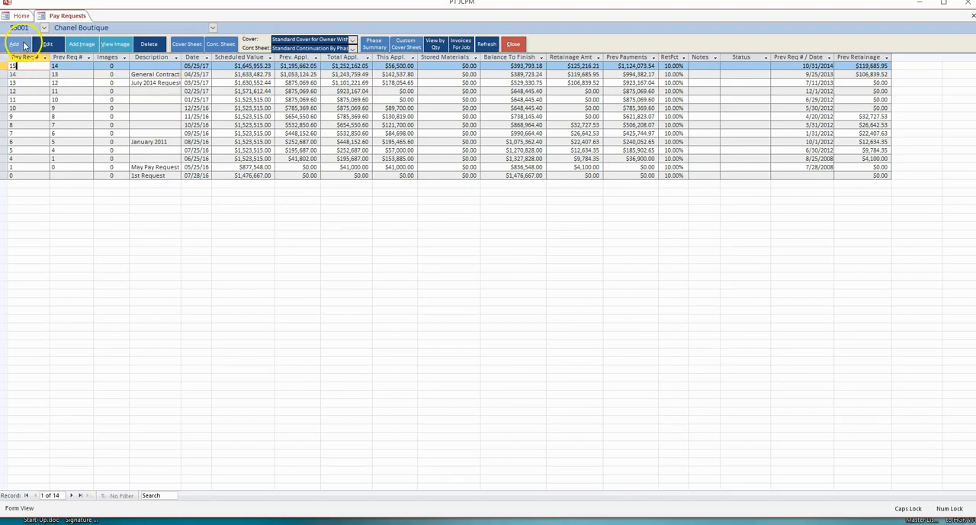
left_click(19, 44)
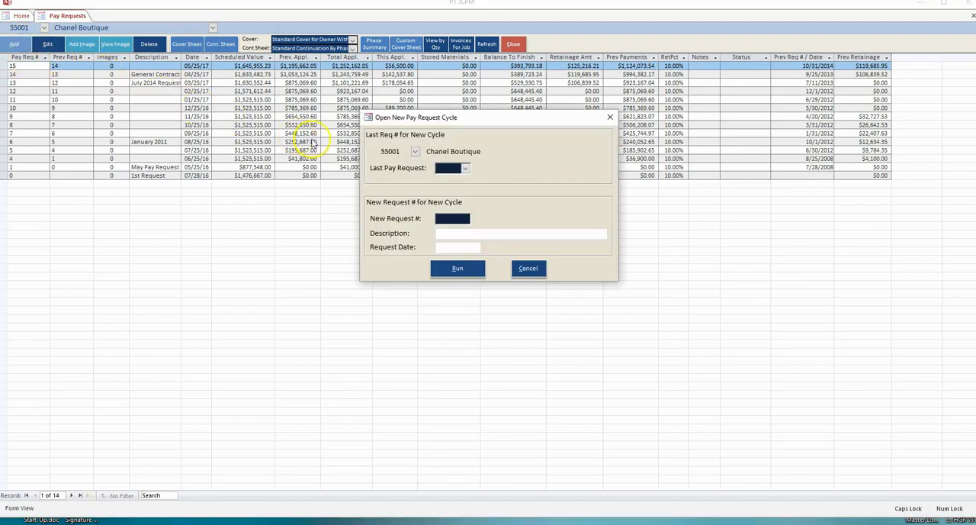
left_click(466, 169)
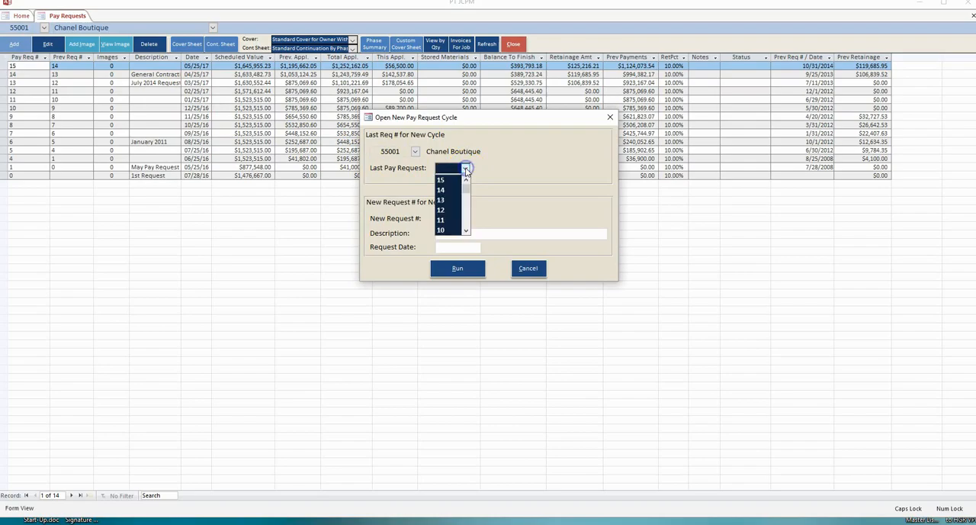
left_click(445, 179)
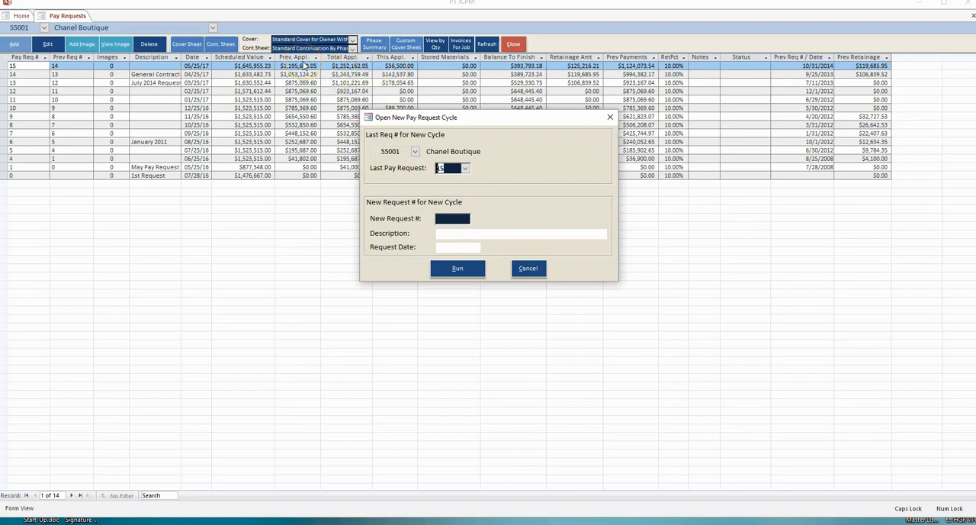
left_click(455, 218)
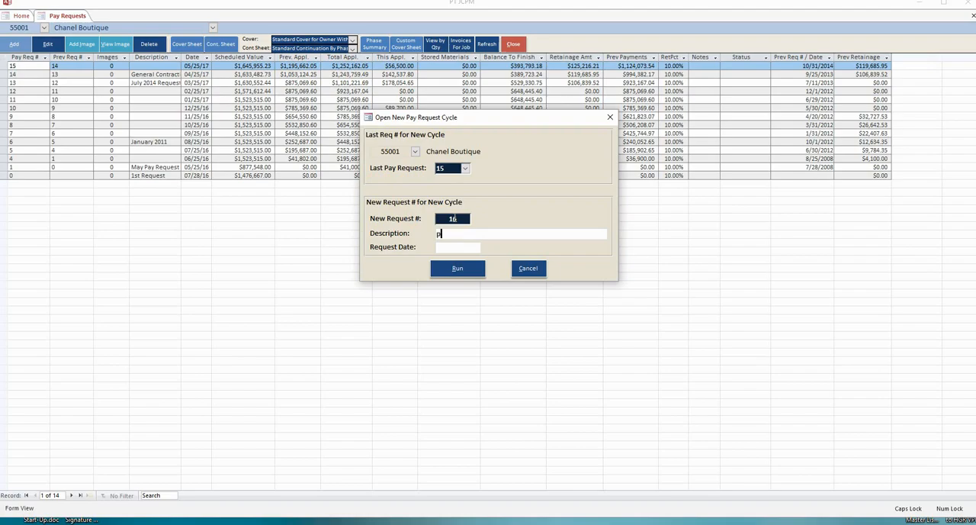
Give the new request the description "Pay App #16" and the request date 08/25/18.
type("Pay A")
key("Caps_Lock")
type("pp #16")
key("Tab")
type("08")
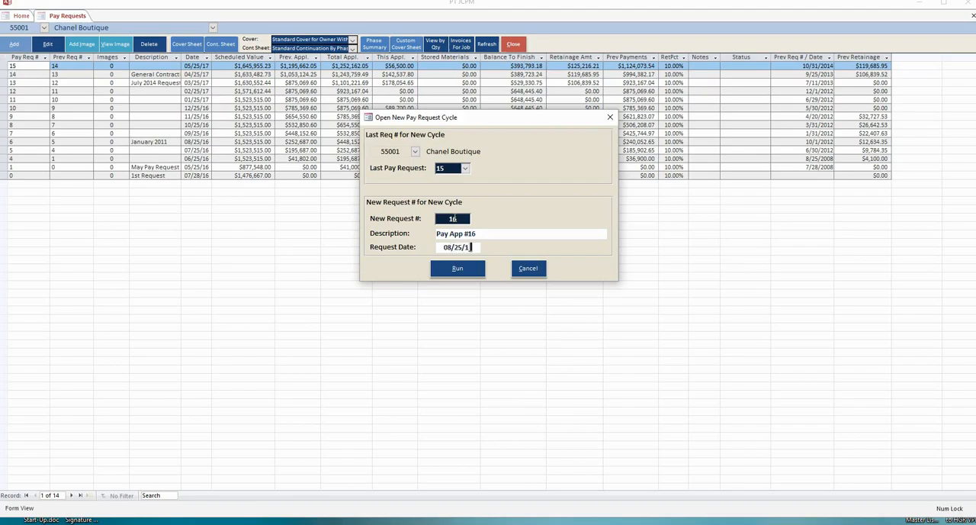
left_click(455, 267)
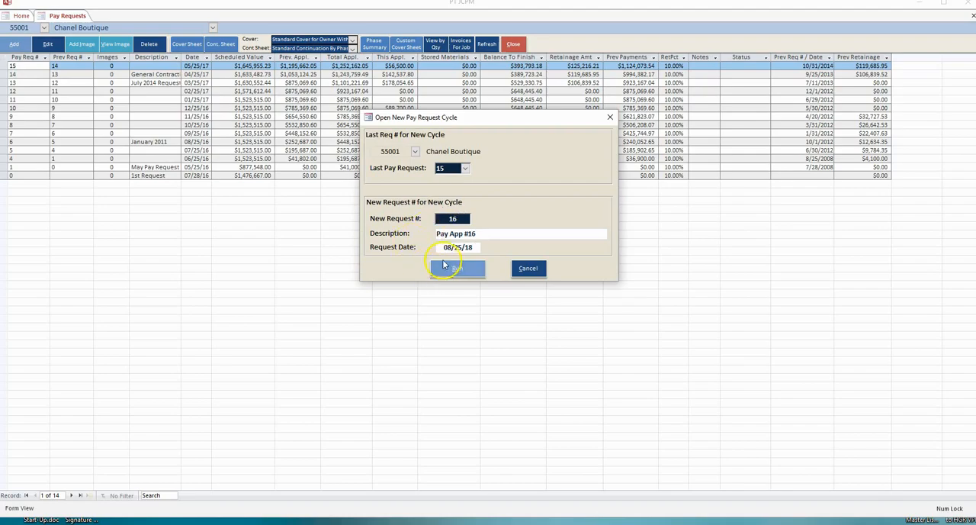
left_click(463, 251)
key("BackSpace")
type("8")
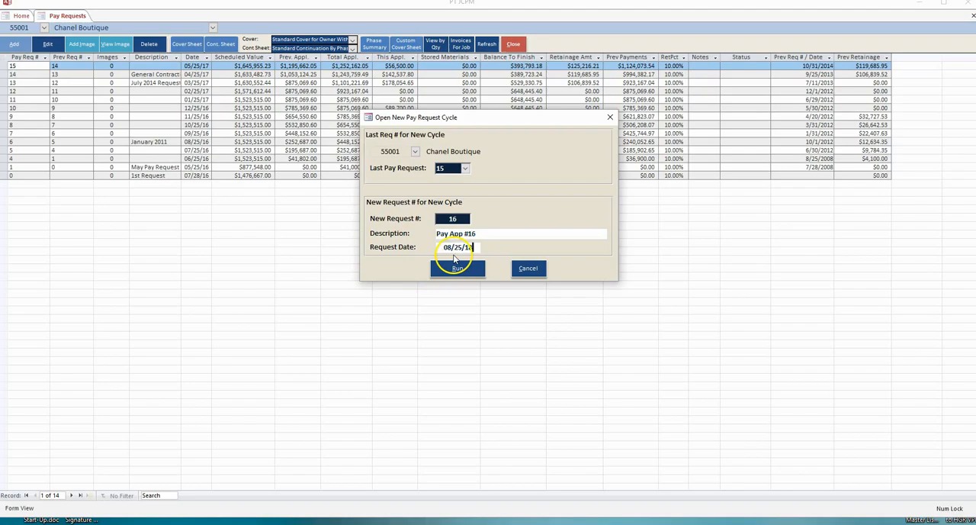
Run the new pay request cycle and confirm its creation.
left_click(457, 267)
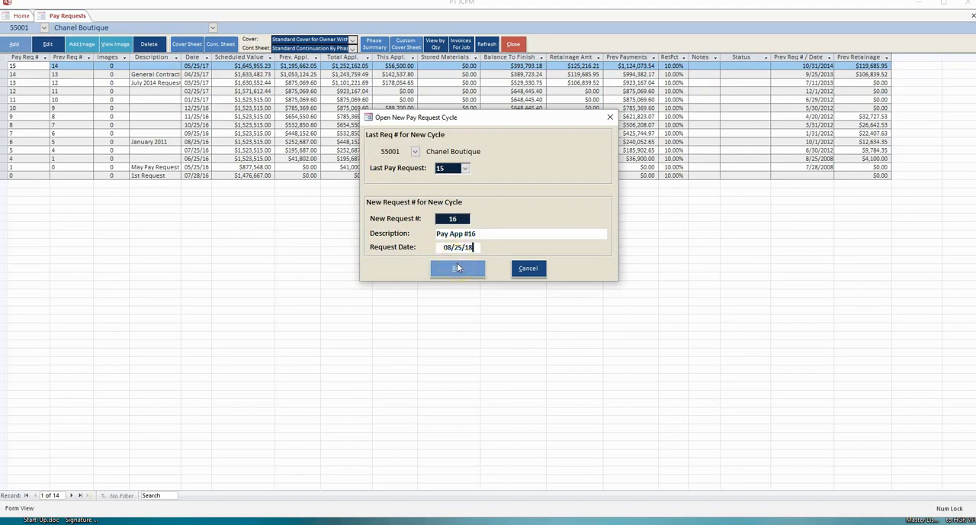
left_click(462, 270)
left_click(508, 312)
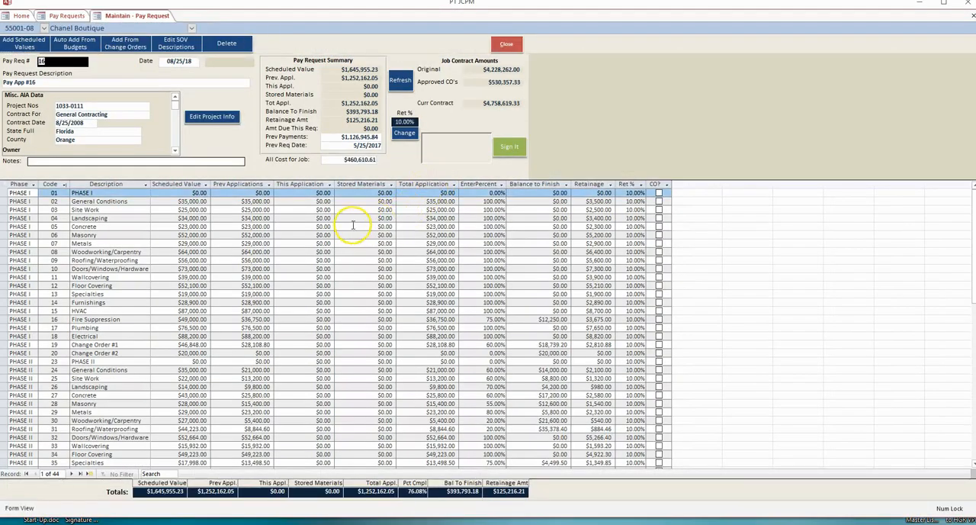
Enter 500 as this application's amount for the Phase I Fire Suppression line.
left_click_drag(303, 185, 372, 185)
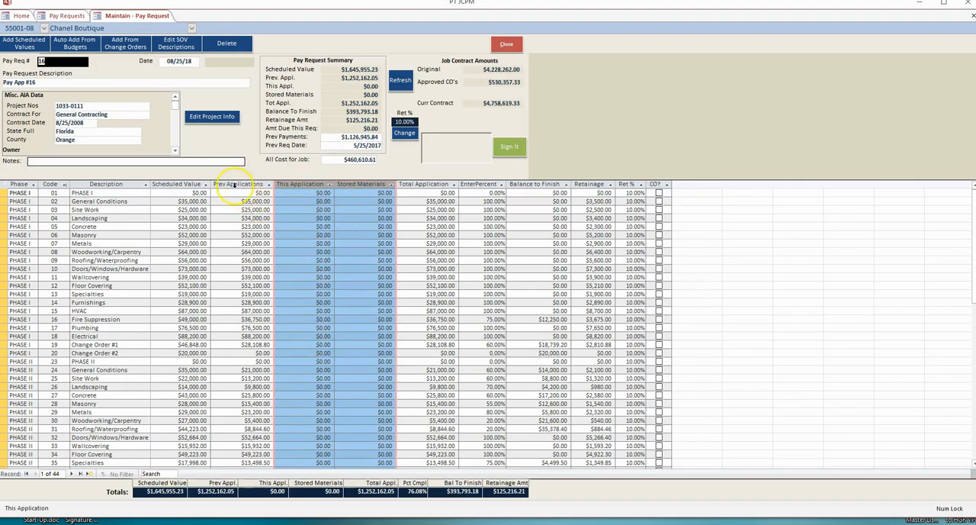
left_click(237, 184)
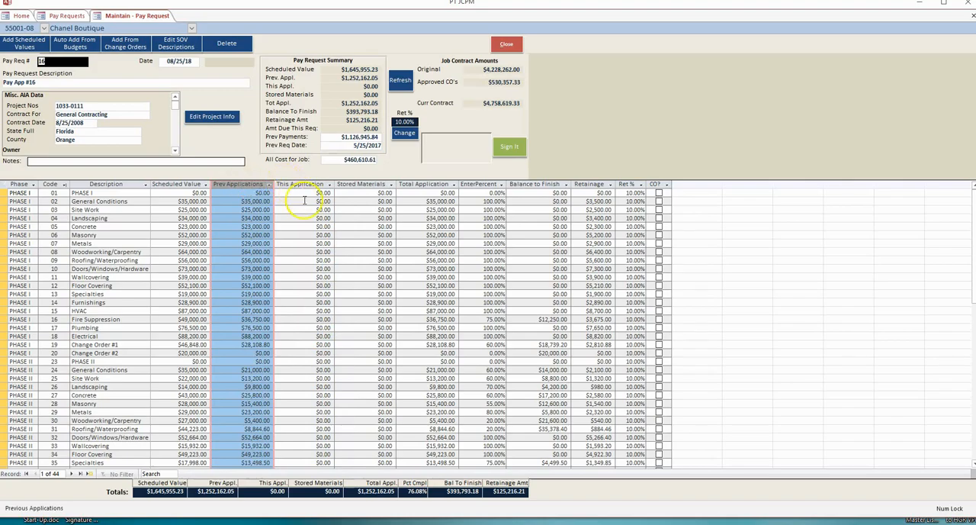
left_click(313, 193)
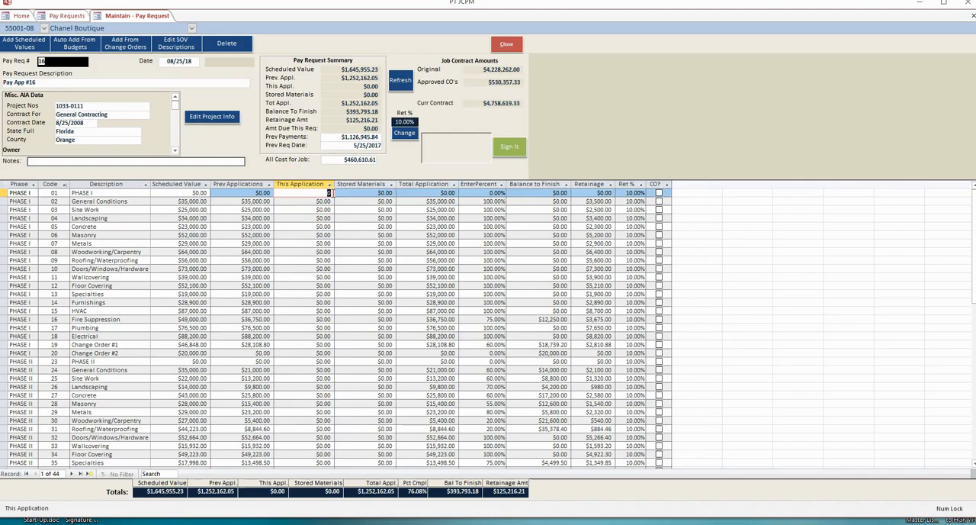
key("Down")
key("Down")
key("Down")
key("Down")
key("Down")
key("Down")
key("Down")
key("Down")
key("Down")
key("Down")
key("Down")
key("Down")
key("Down")
key("Down")
key("Down")
type("5")
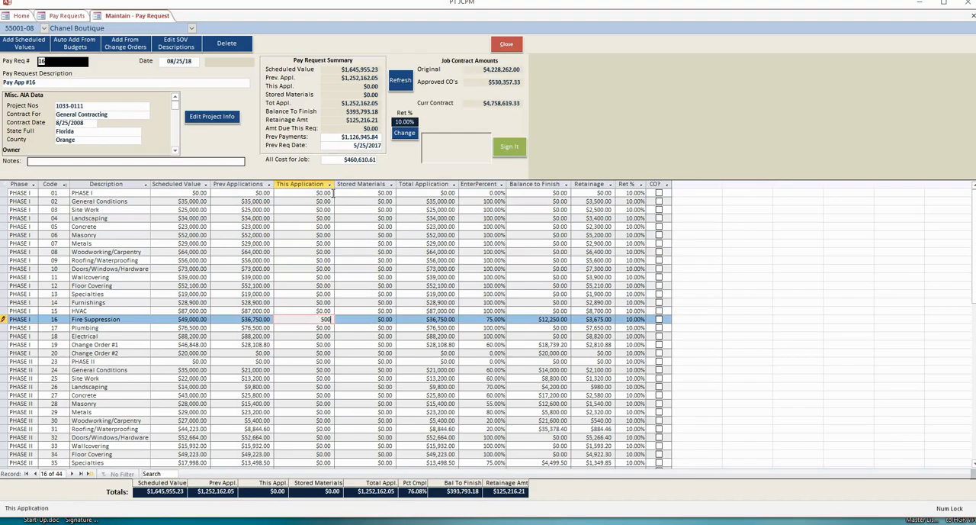
type("00")
key("Down")
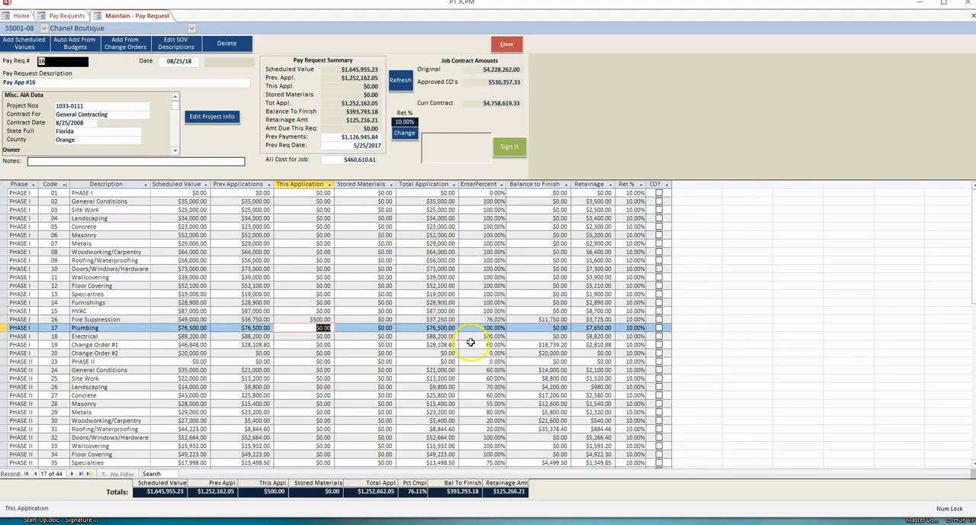
Set the completion percentage of Phase I Change Order #1 to 100%.
left_click(491, 344)
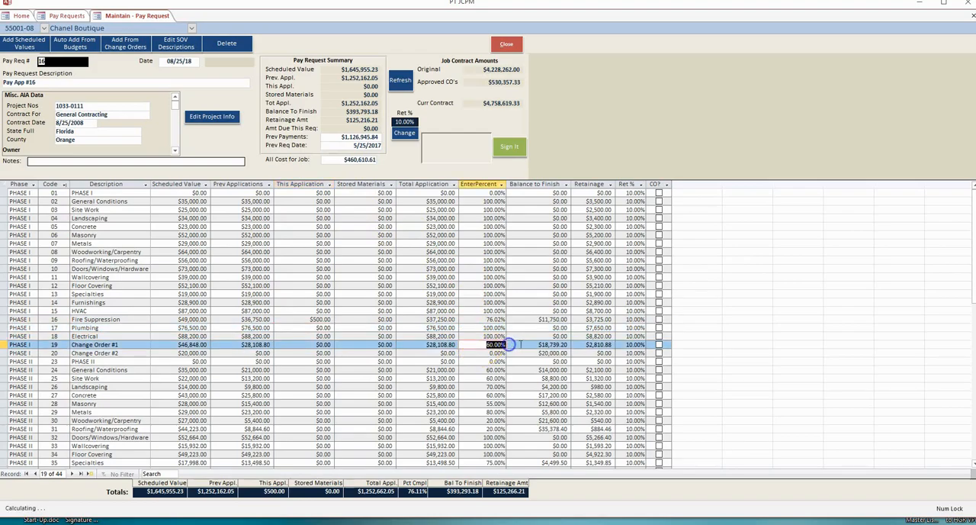
type("10")
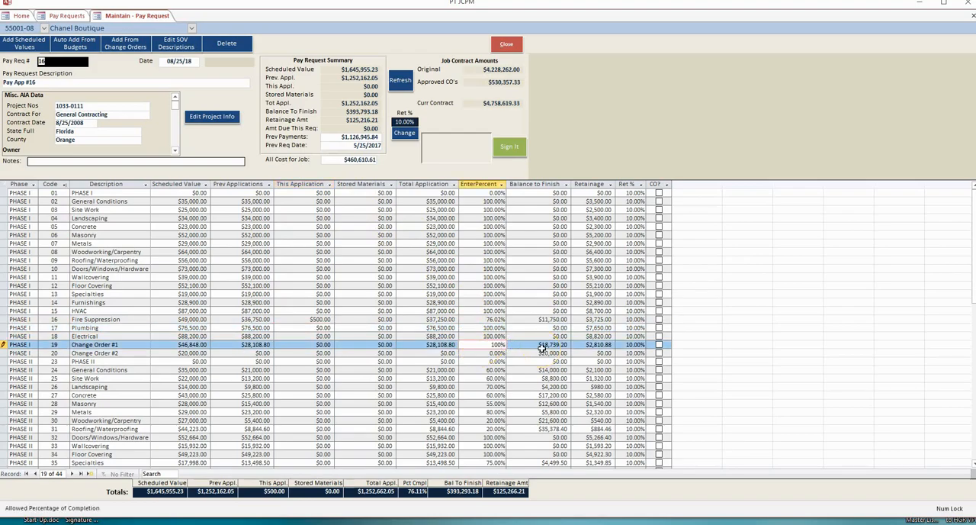
key("Tab")
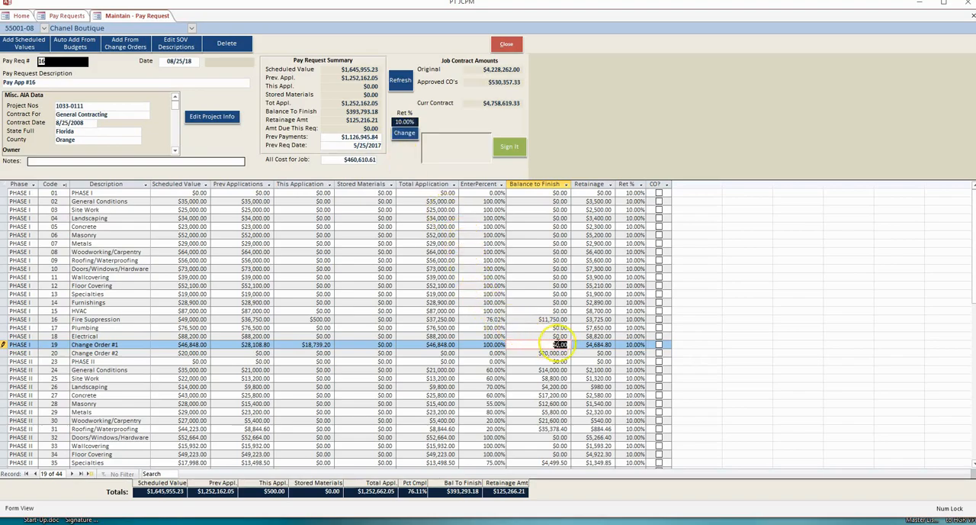
Set the retainage amount of Phase I Change Order #1 to 0 and review the retainage amount and percentage columns.
left_click(580, 345)
left_click_drag(580, 345, 616, 344)
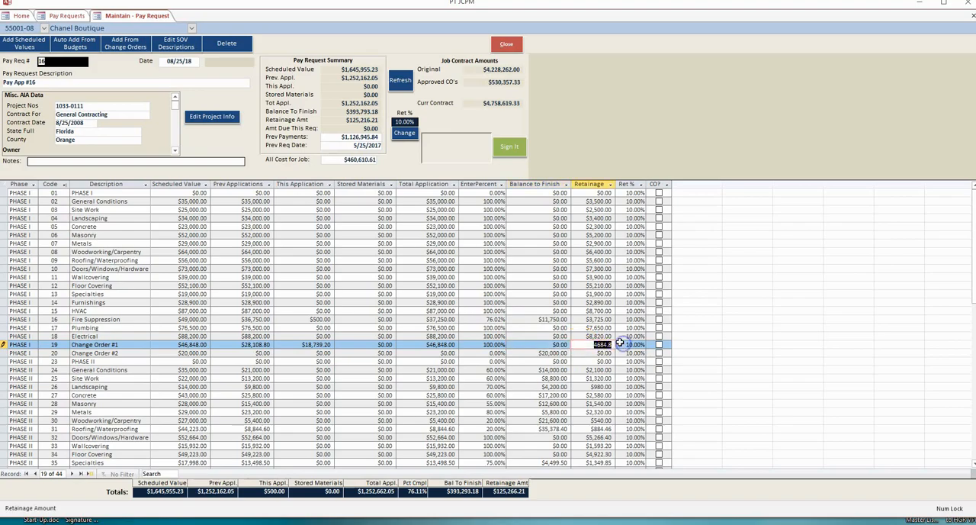
type("0")
left_click(620, 343)
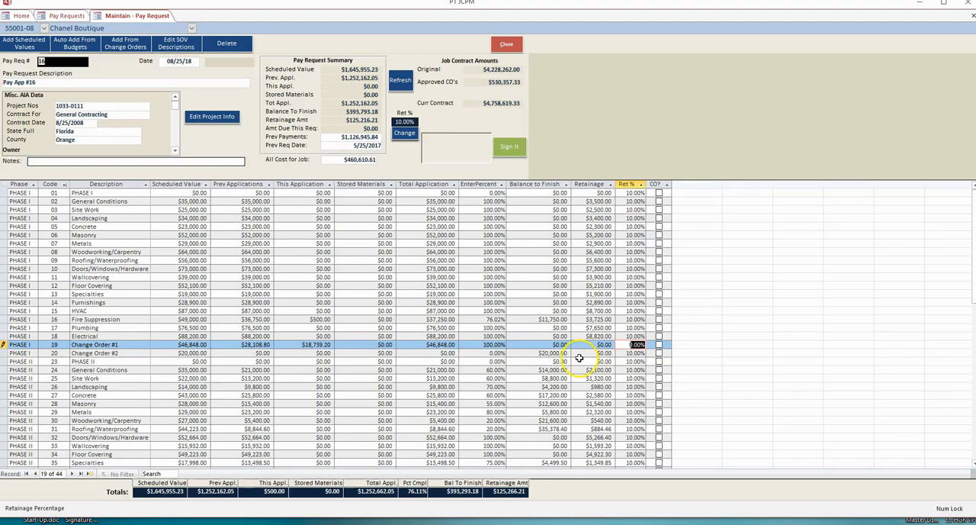
left_click(590, 345)
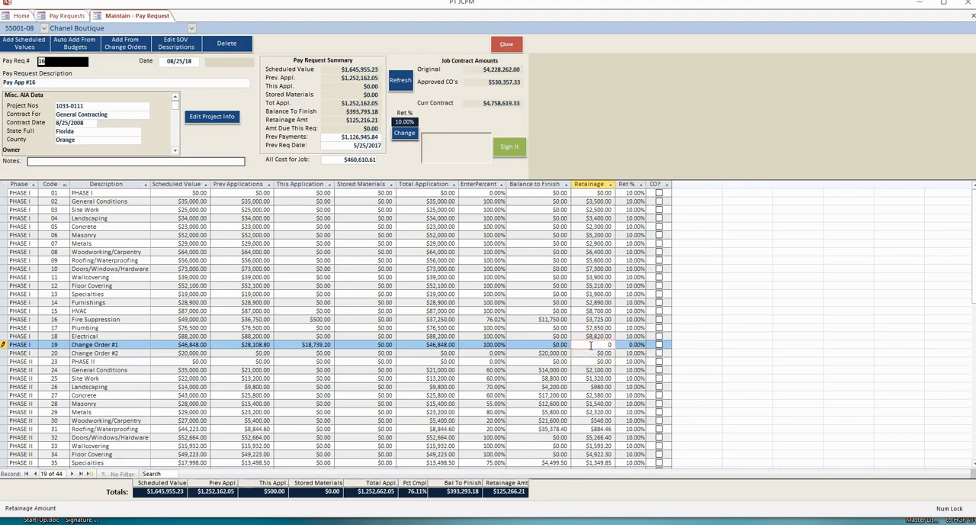
left_click(600, 345)
left_click(594, 185)
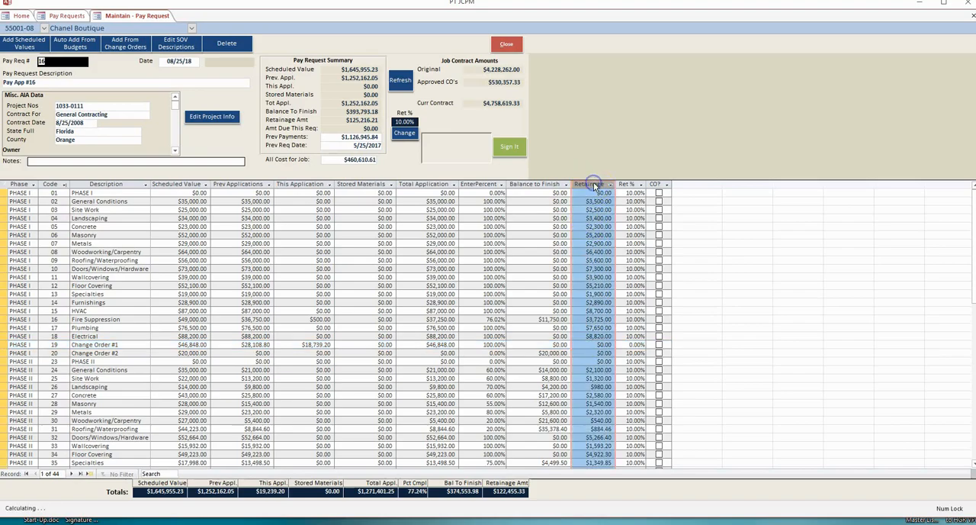
left_click(627, 185)
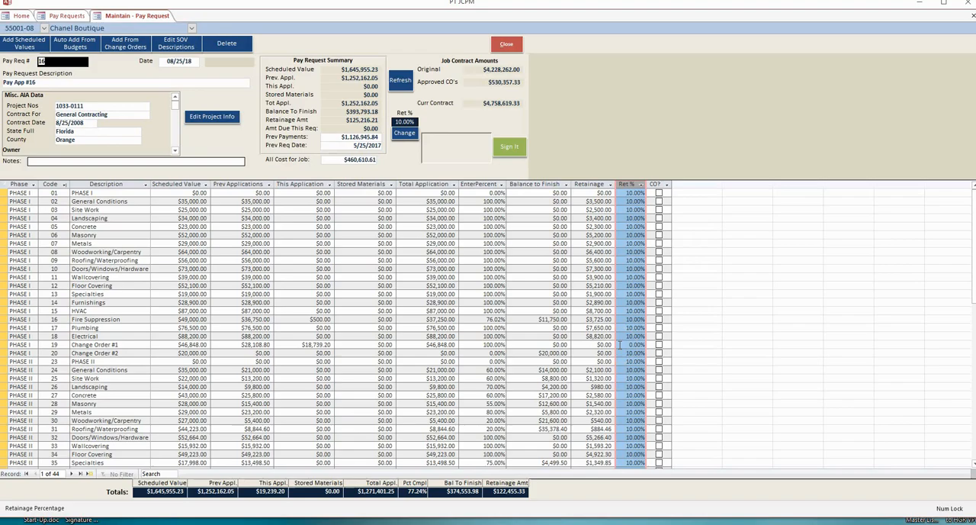
left_click(619, 338)
Set the Phase II Metals and Woodworking/Carpentry lines to 100% complete and refresh the pay request summary.
scroll(353, 367, "down", 2)
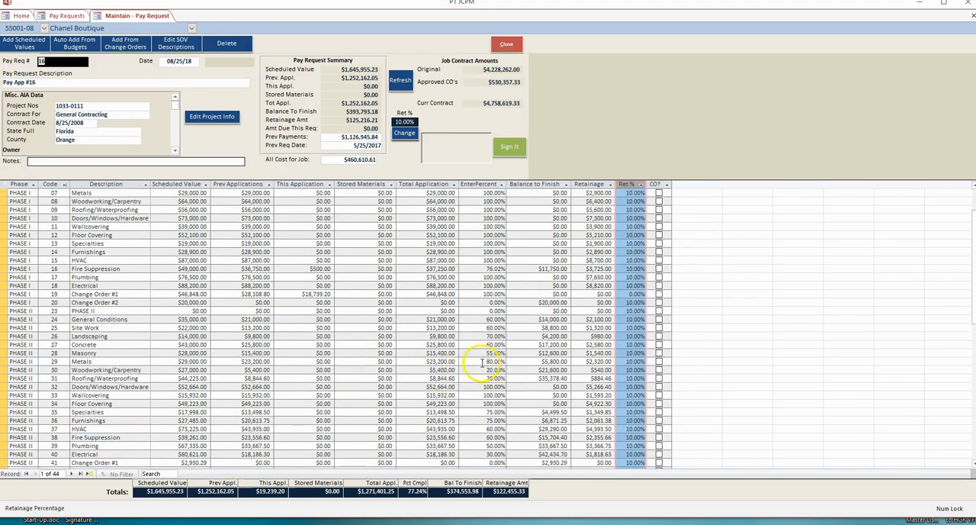
left_click(499, 360)
type("100")
left_click(541, 370)
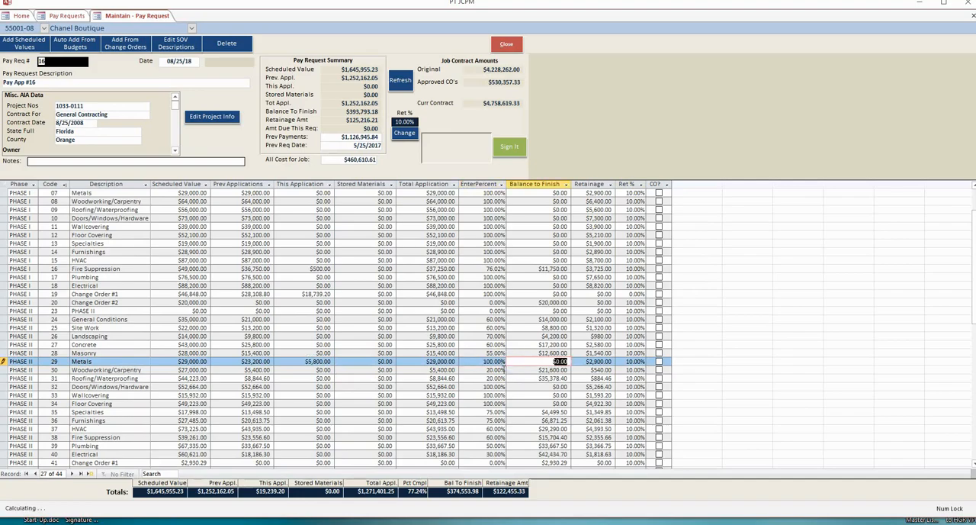
type("0")
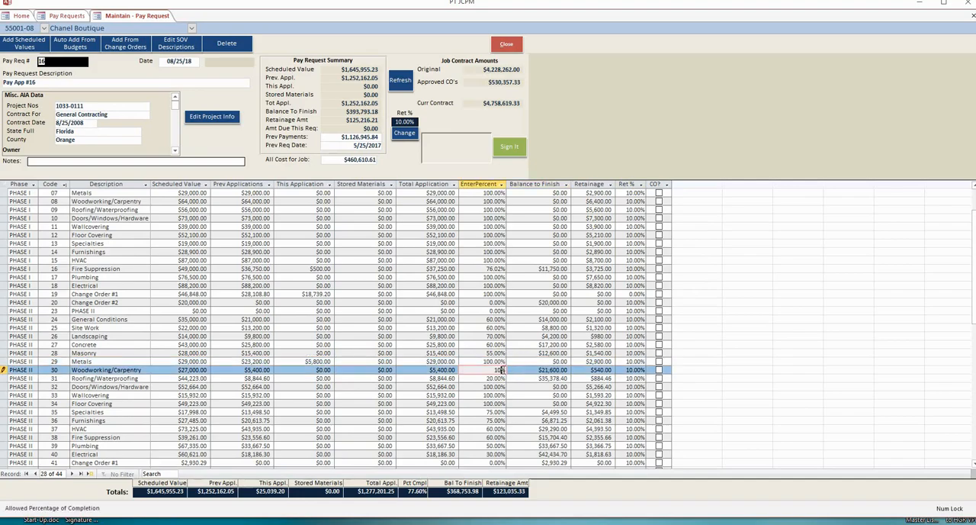
left_click(401, 81)
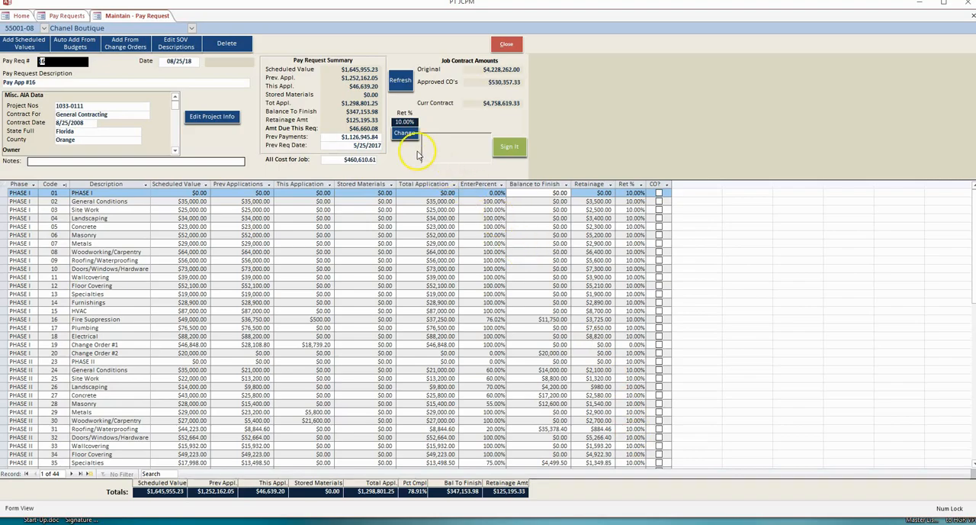
Change the default retainage to 5%, apply it to all pay item detail records and refresh the summary.
left_click(403, 132)
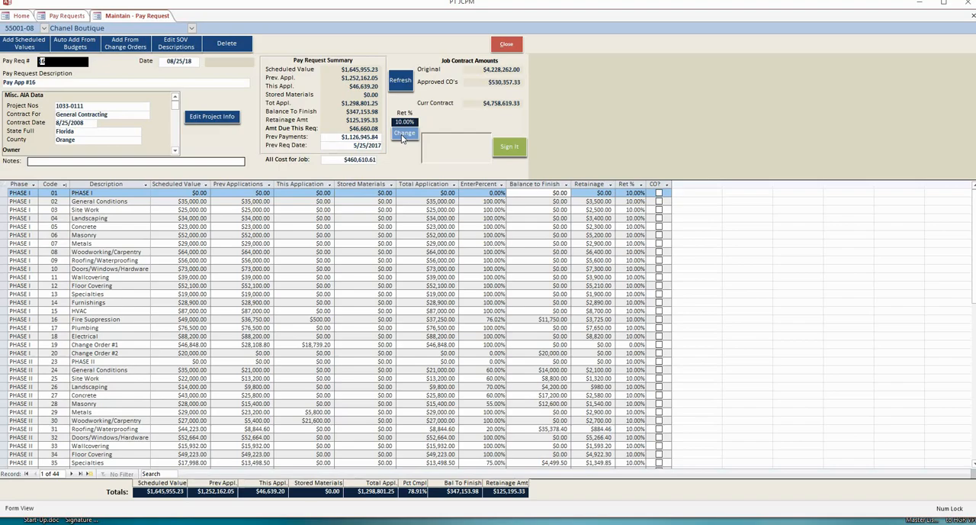
left_click(403, 134)
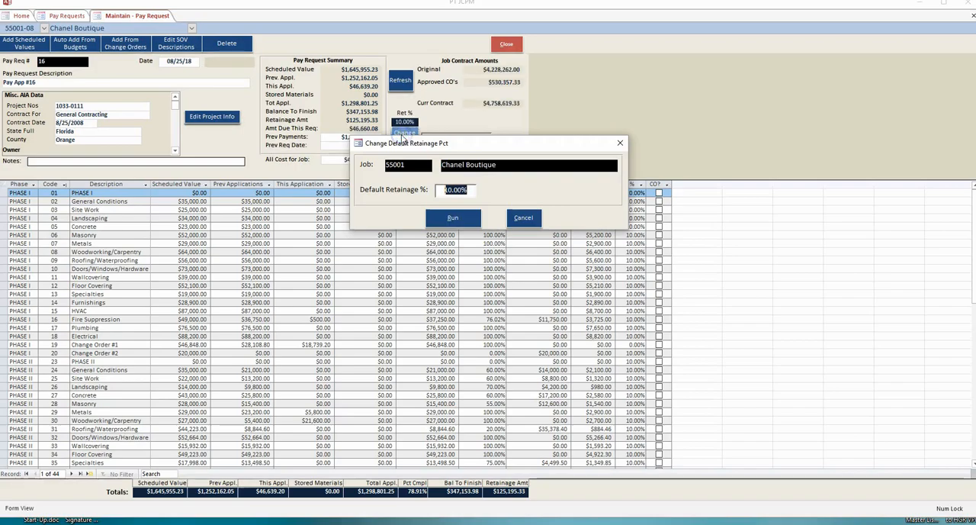
type("5")
key("Tab")
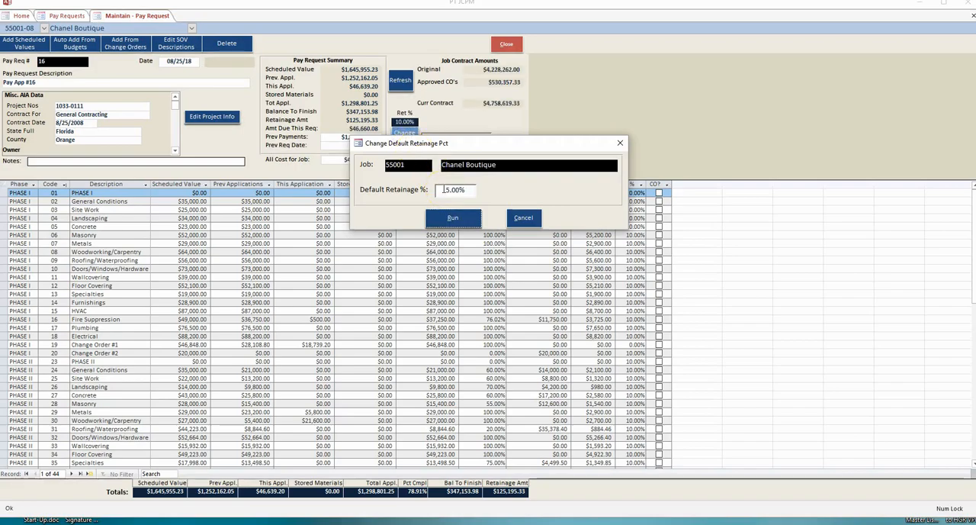
left_click(453, 218)
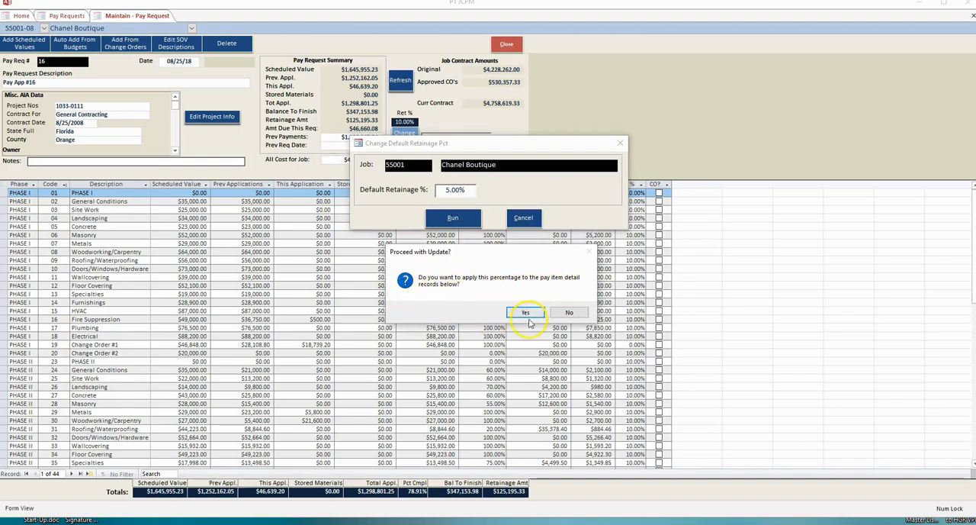
left_click(528, 314)
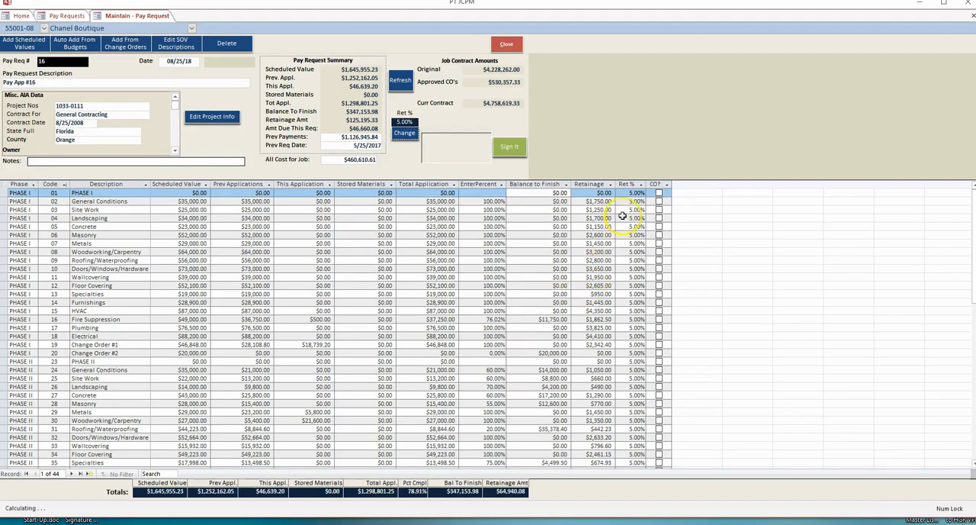
left_click(624, 184)
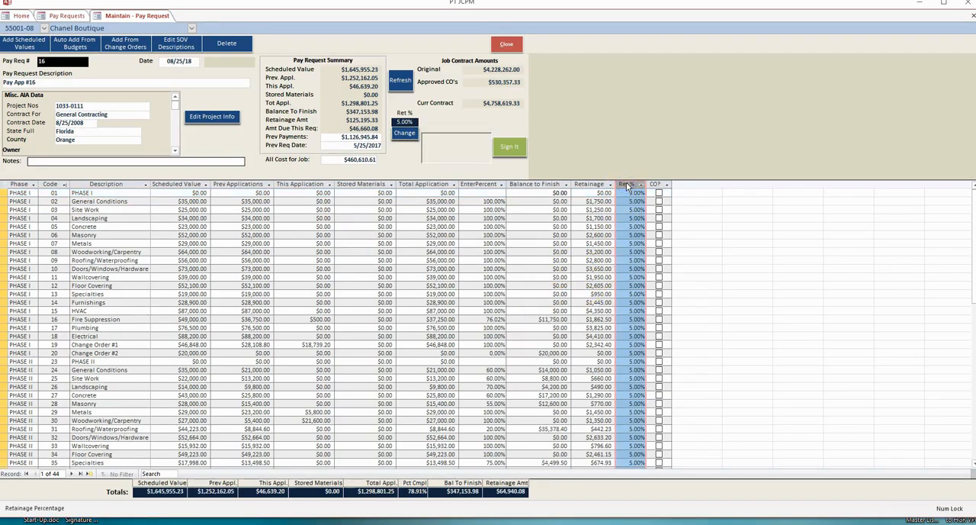
left_click(401, 81)
left_click(395, 82)
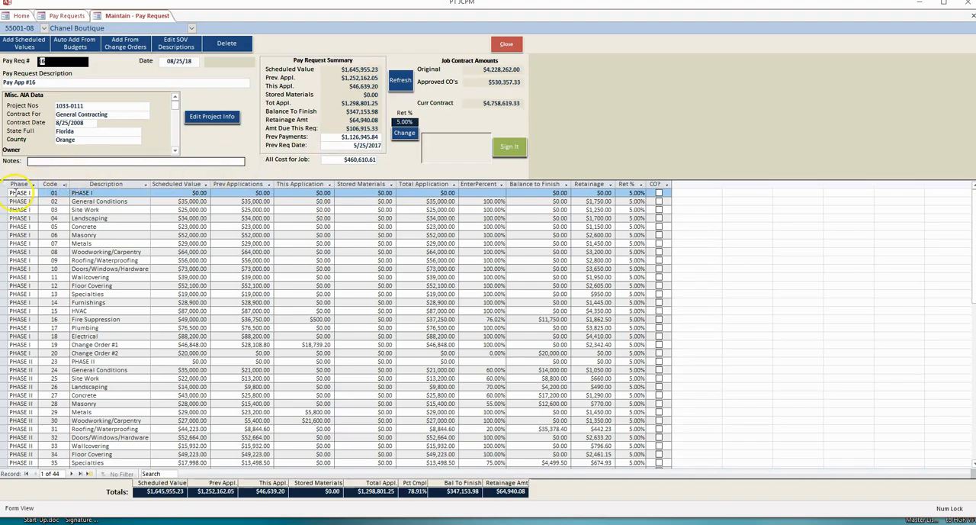
Examine how the line items are grouped by phase, highlighting the Phase I rows and the Phase II rows with their change orders.
left_click(18, 184)
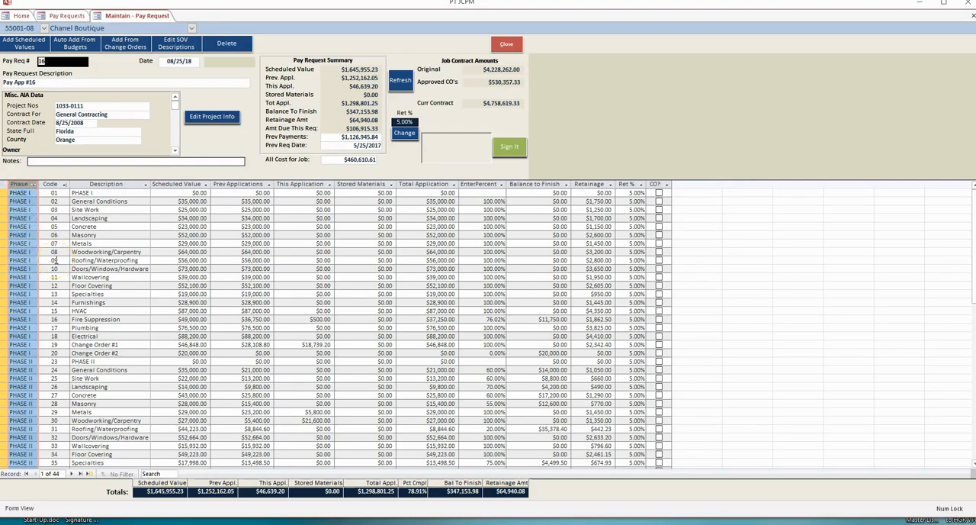
left_click(4, 361)
left_click_drag(3, 360, 6, 193)
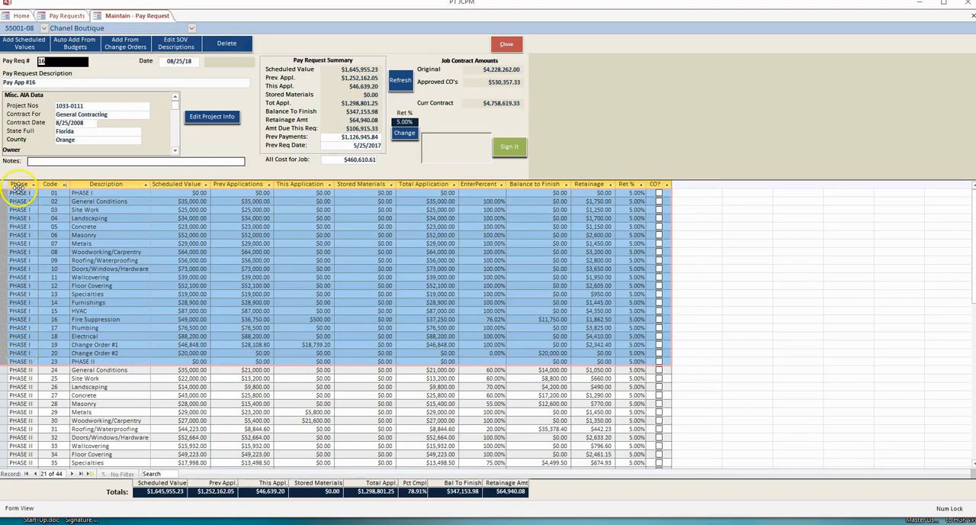
scroll(28, 238, "down", 4)
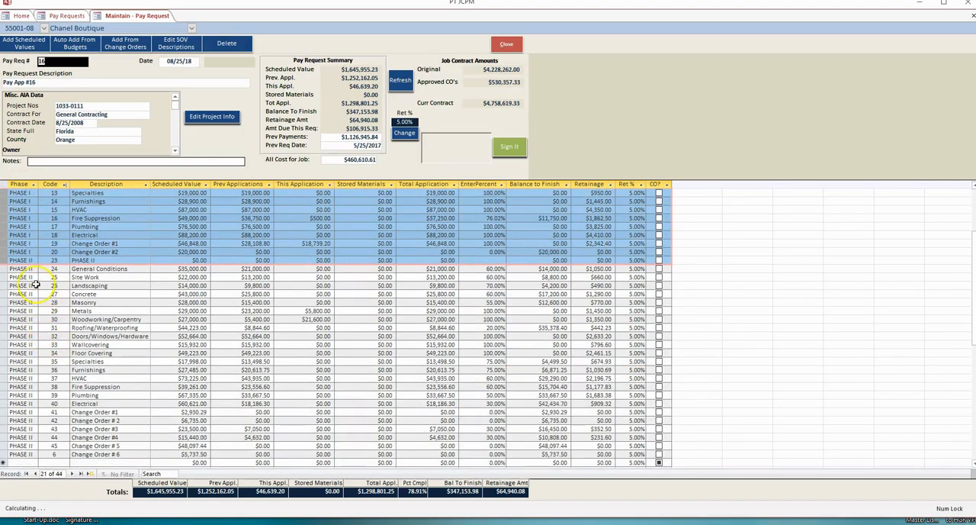
left_click_drag(6, 260, 11, 451)
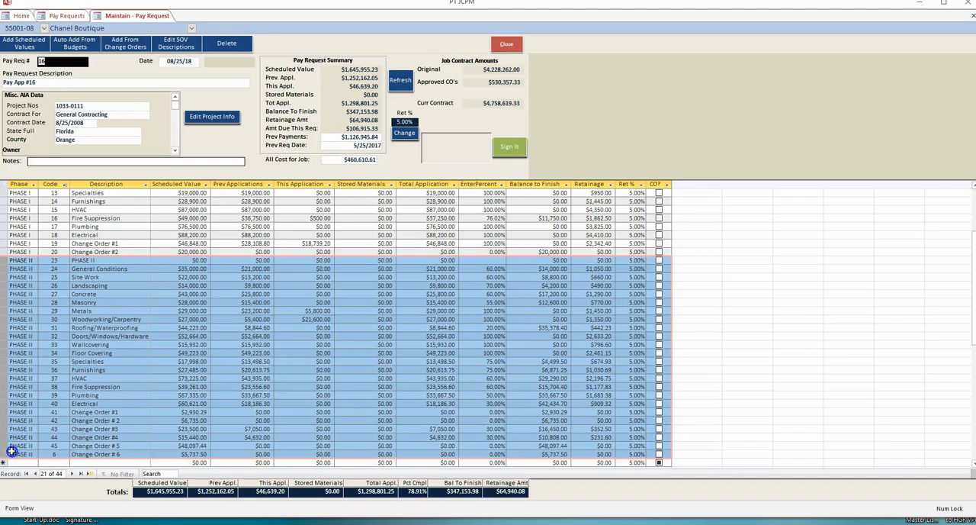
left_click(99, 439)
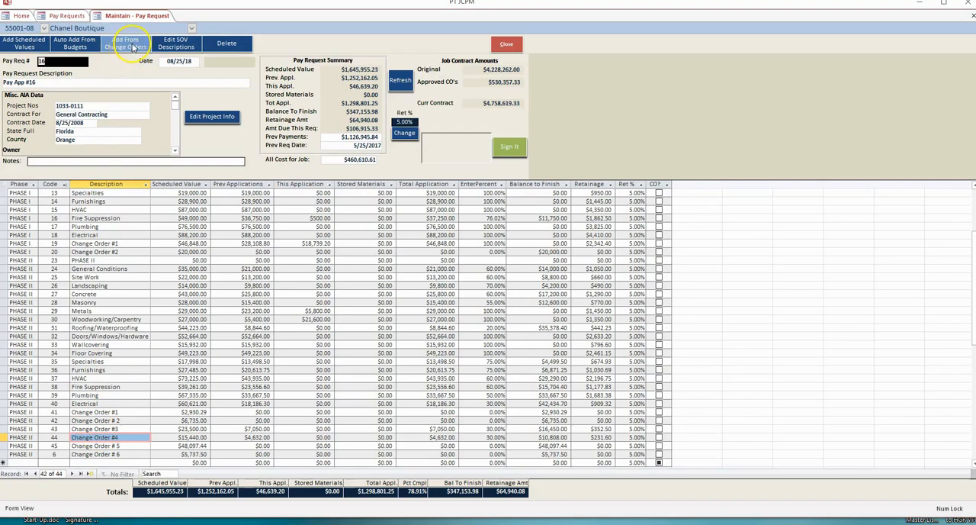
Review the change orders available to add to pay request 16 without adding any, and close the pay request.
left_click(133, 47)
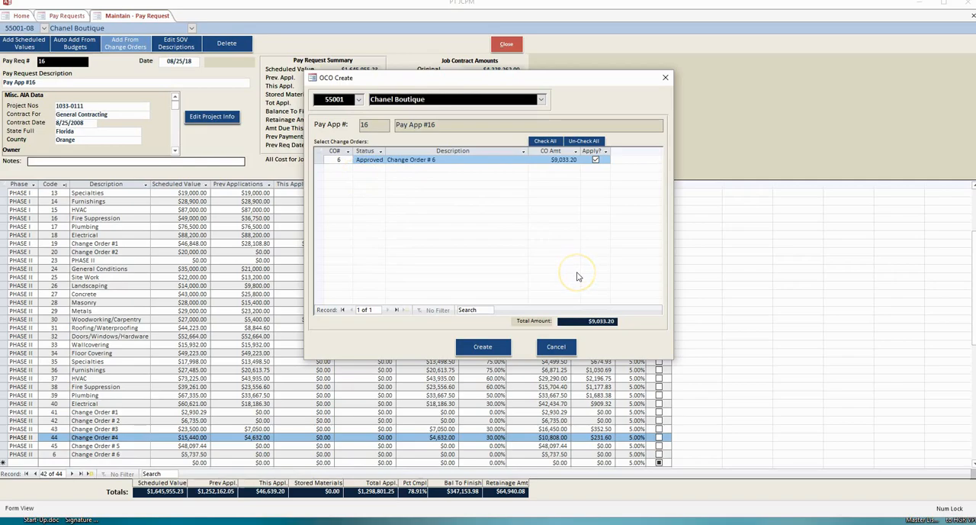
left_click(478, 348)
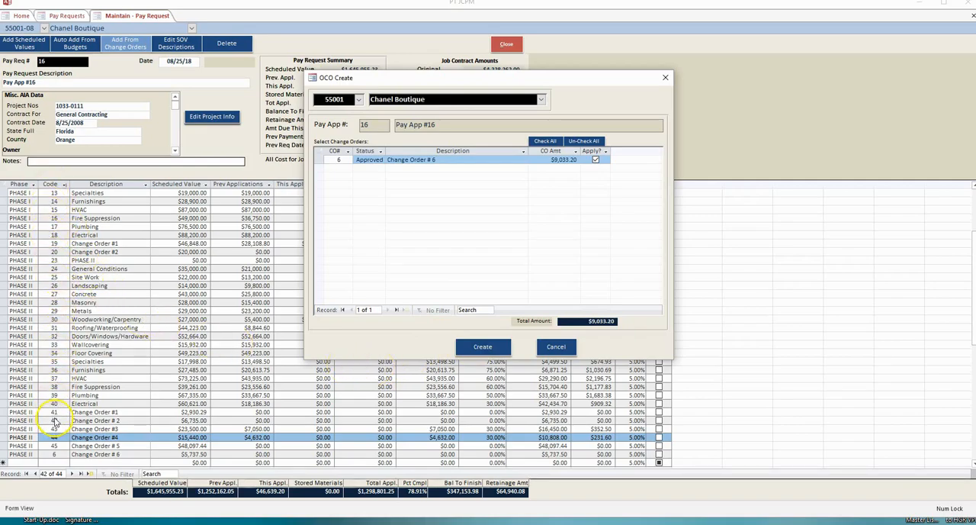
left_click(556, 347)
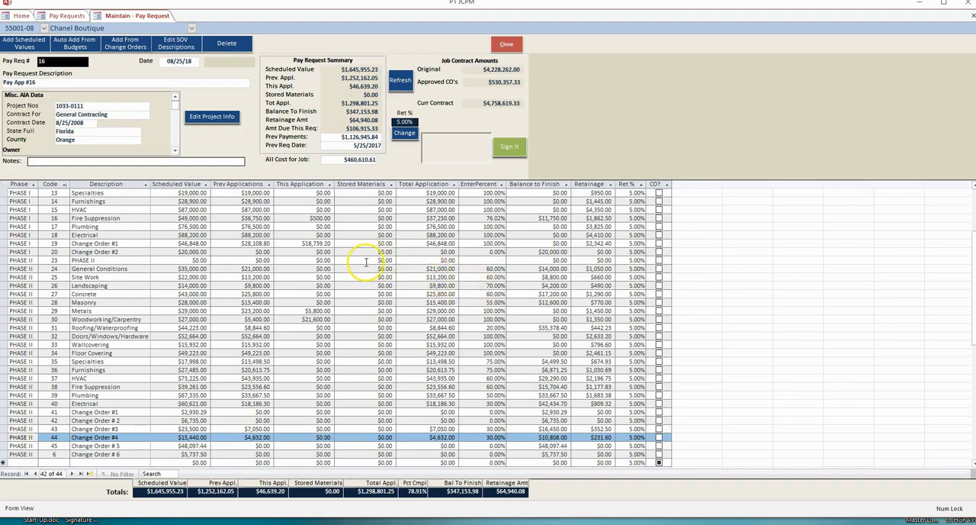
left_click(506, 44)
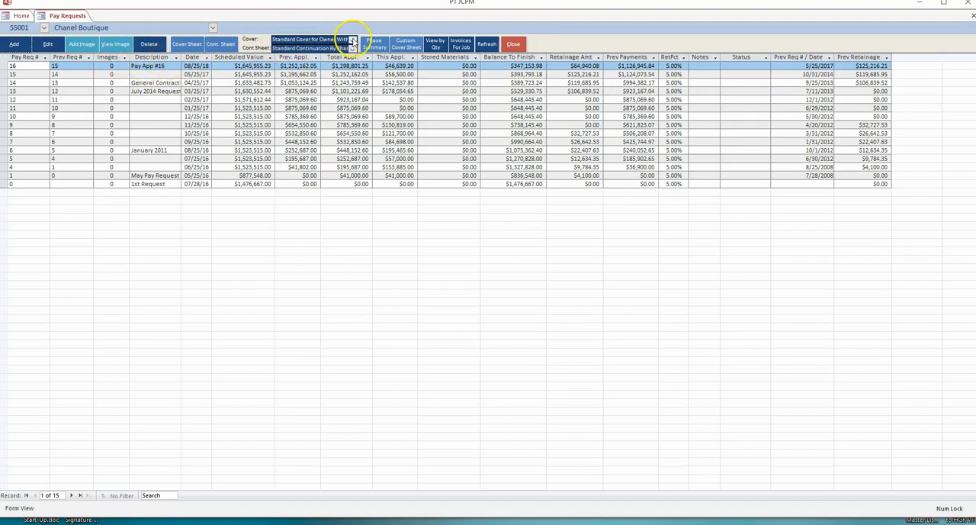
Set the job's cover format to Standard Cover for Owner With CO's and preview the cover sheet for pay request 16.
left_click(352, 40)
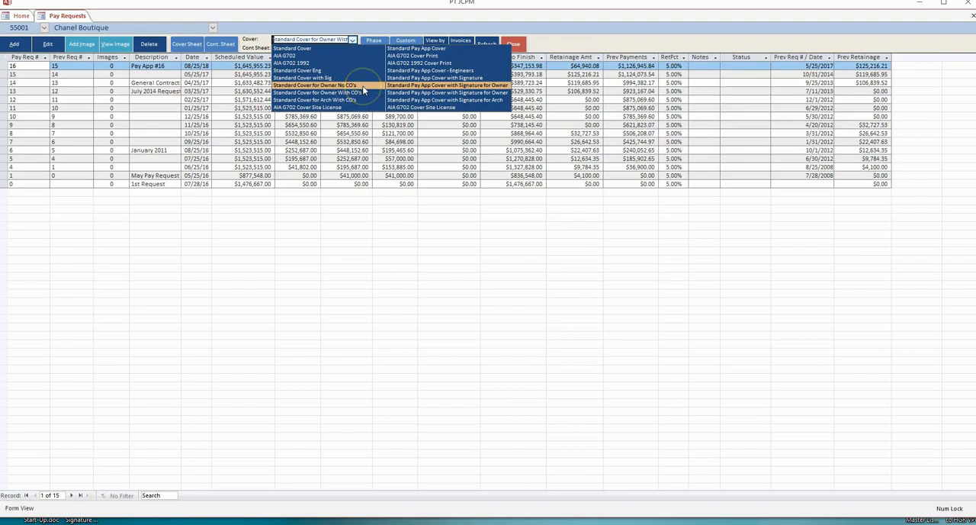
left_click(338, 92)
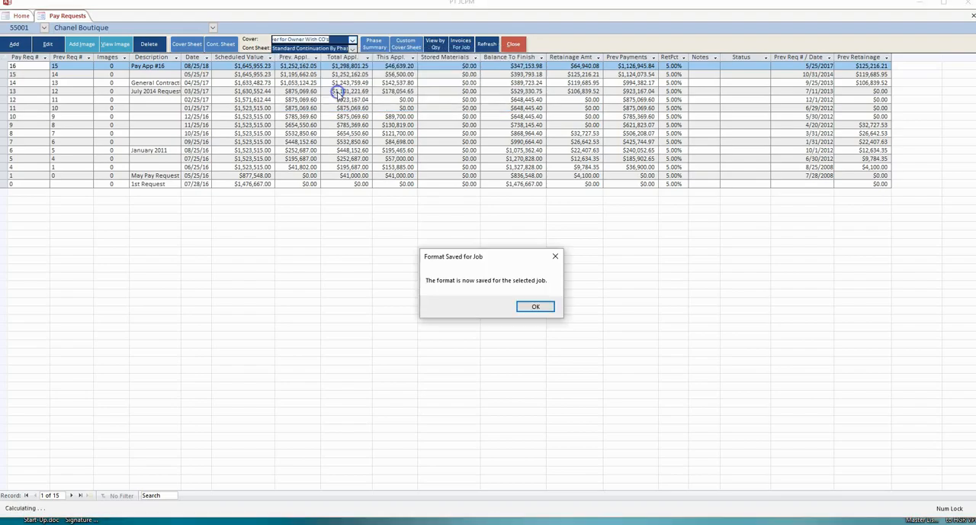
left_click(535, 306)
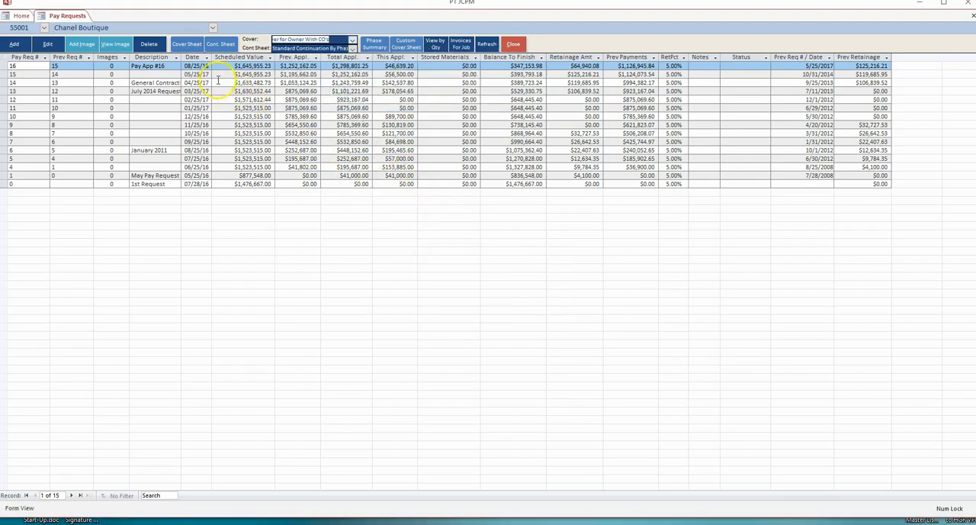
left_click(186, 44)
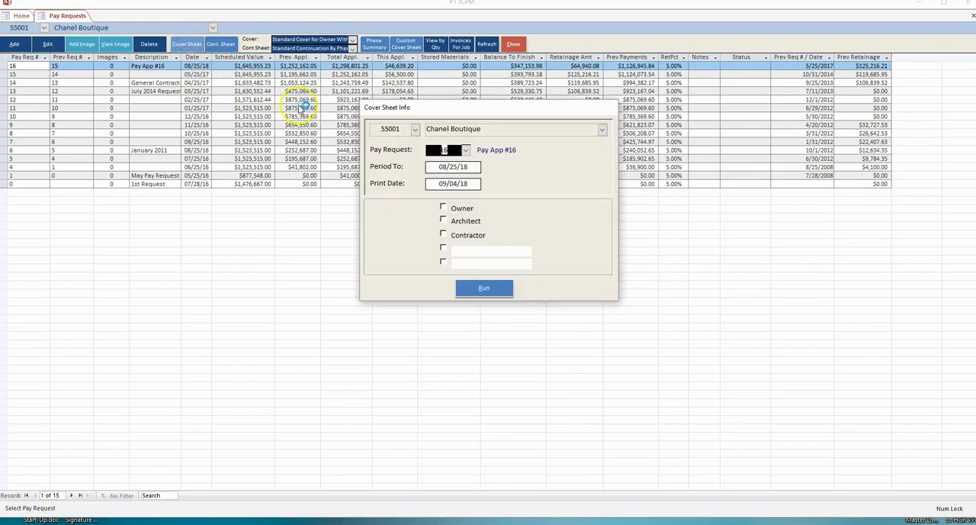
left_click(474, 287)
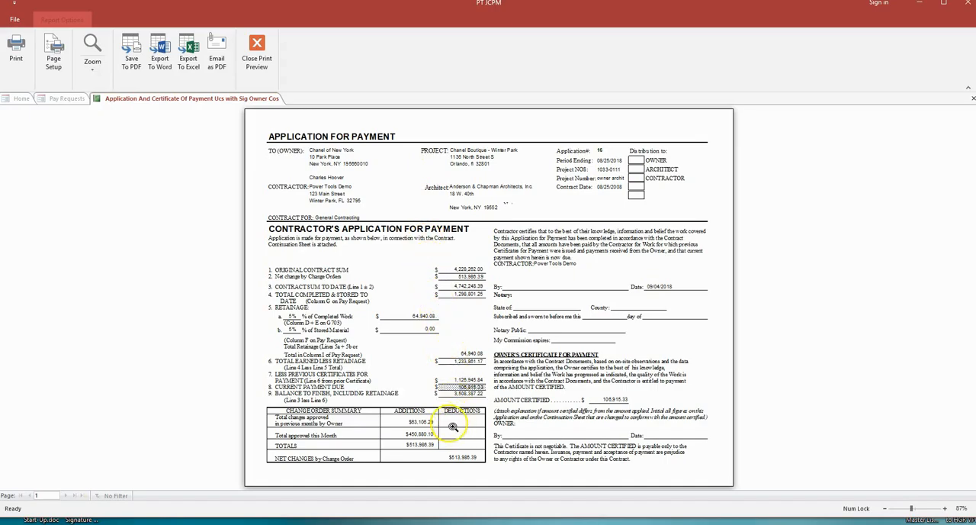
left_click(257, 54)
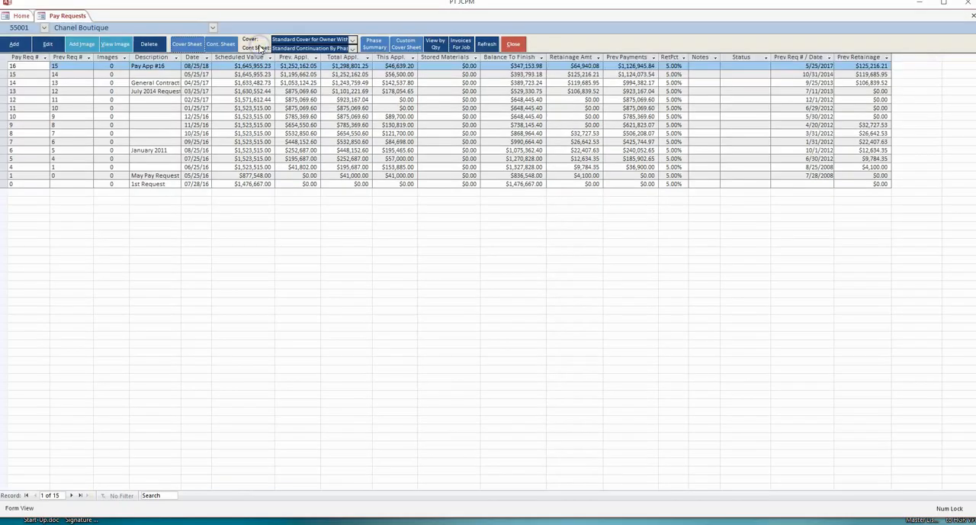
Set the continuation sheet format to Standard Continuation By Phase Show Phase and preview every page of it for pay request 16.
left_click(353, 49)
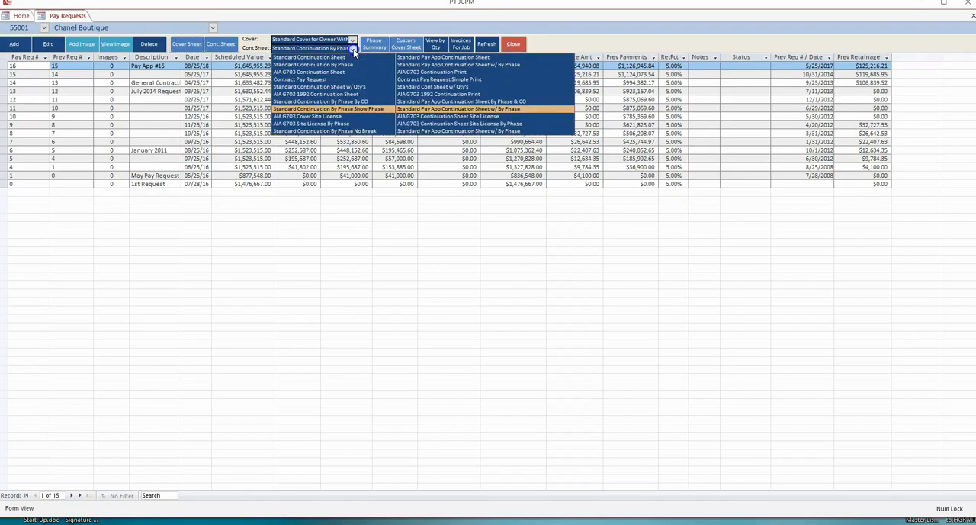
left_click(352, 112)
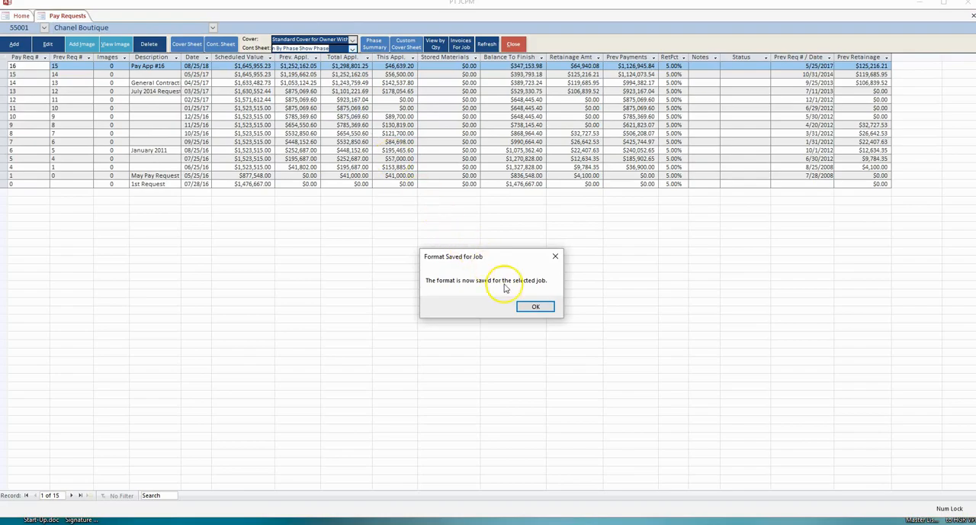
left_click(527, 307)
left_click(225, 46)
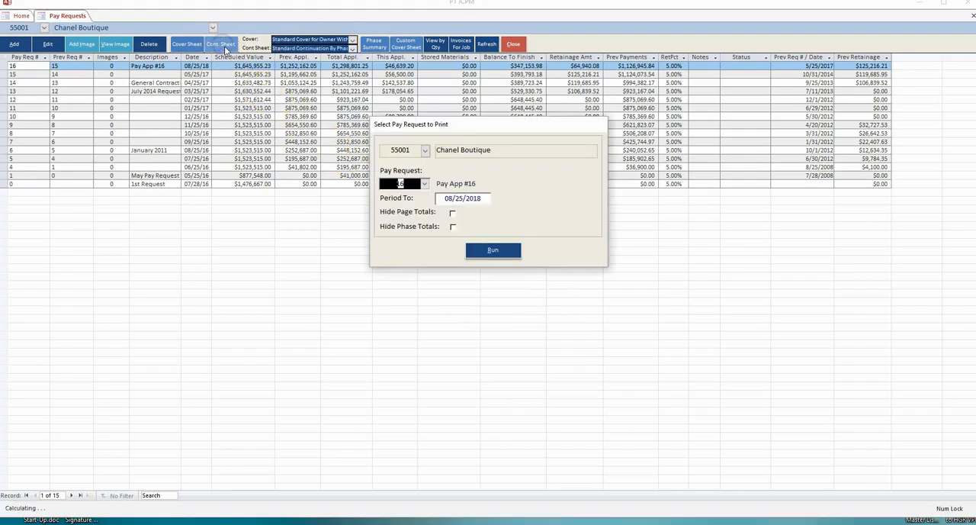
left_click(494, 249)
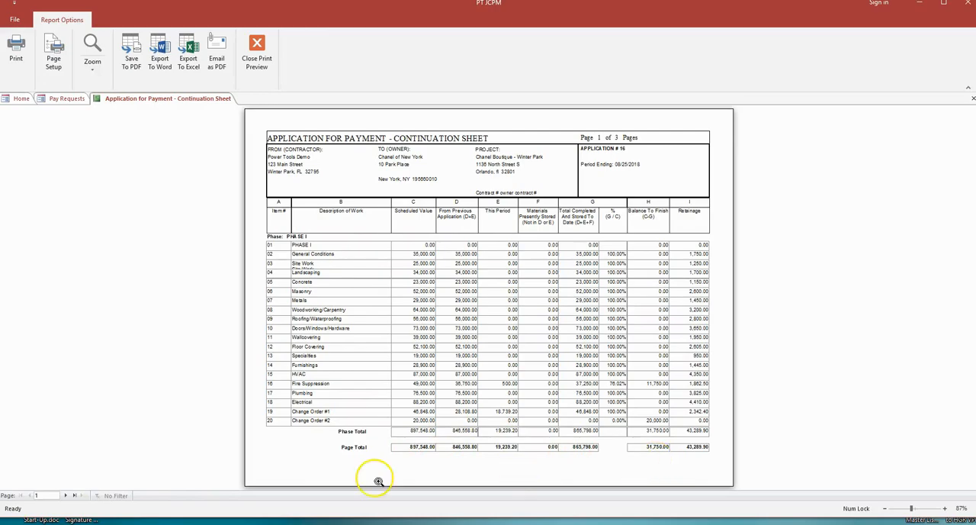
left_click(65, 495)
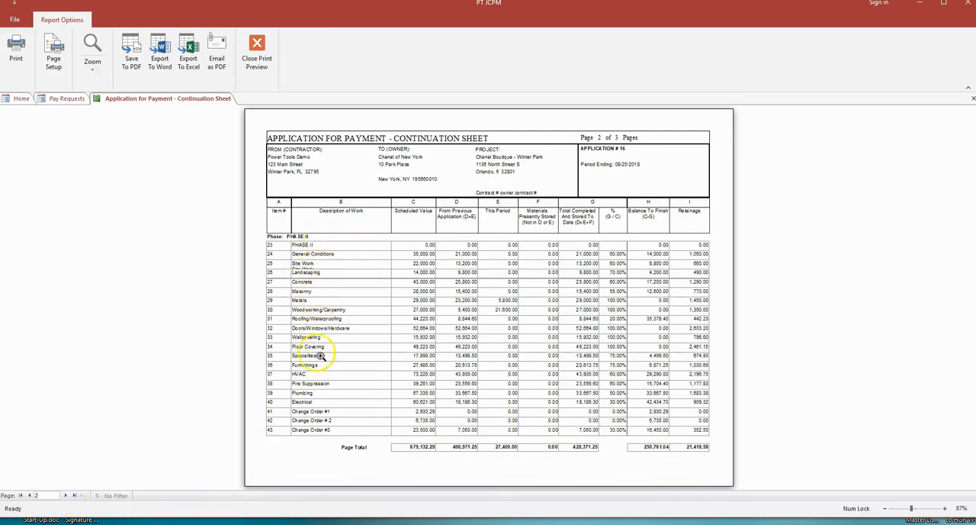
left_click(65, 495)
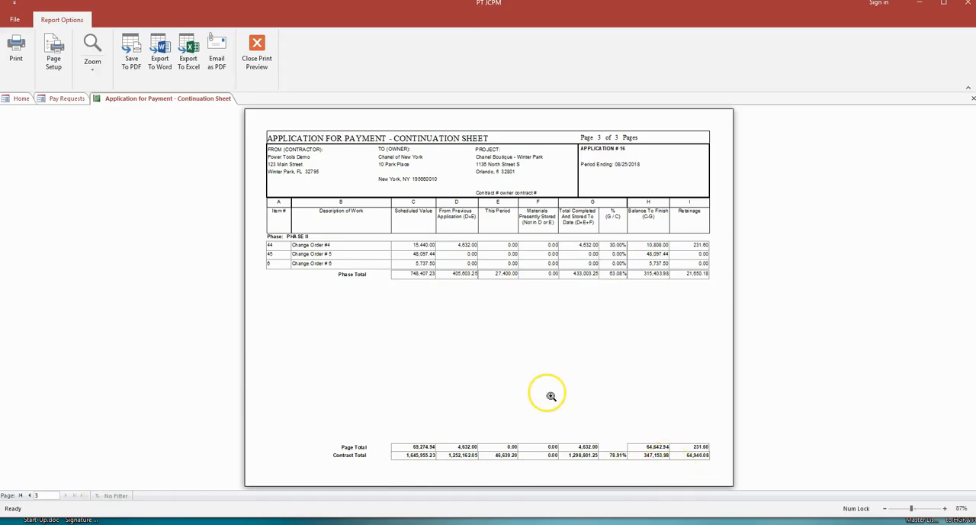
left_click(257, 52)
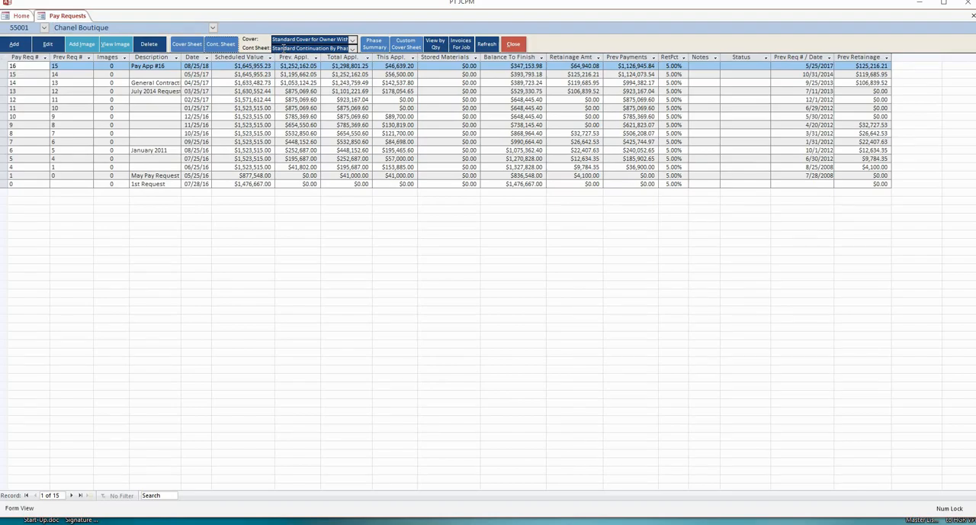
Preview the phase summary continuation sheet for pay request 16 and close the preview.
left_click(374, 43)
left_click(481, 251)
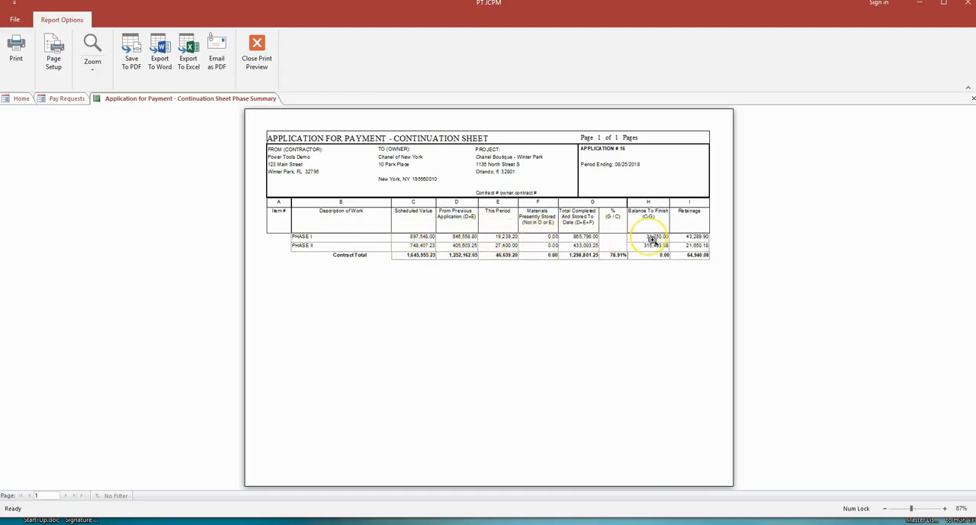
left_click(260, 46)
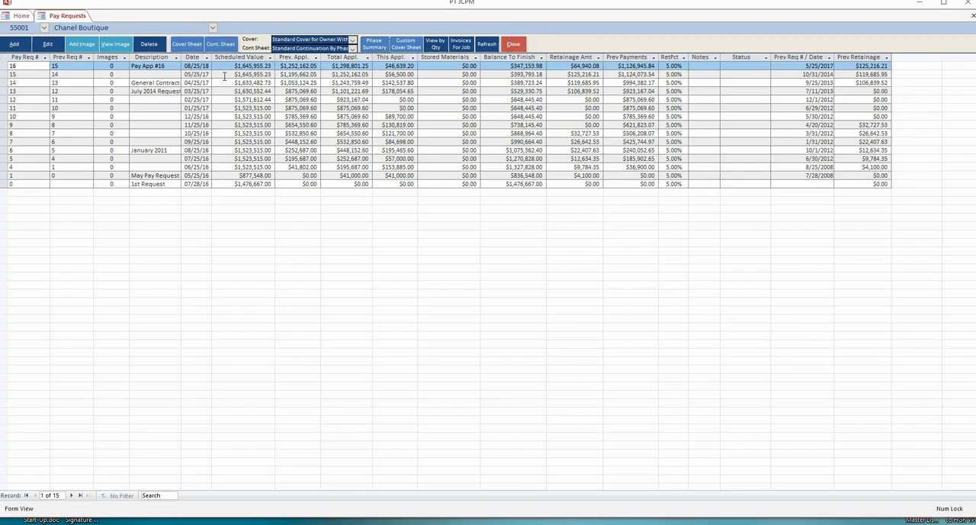
Reopen pay request 16, inspect its previous applications amounts including the Phase I Change Order #1 line, and close it without changes.
left_click(230, 66)
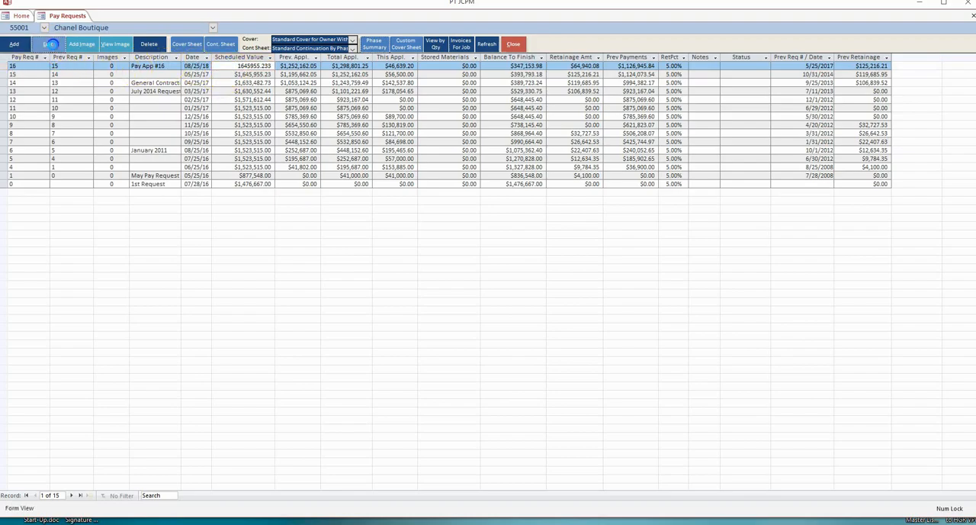
left_click(48, 44)
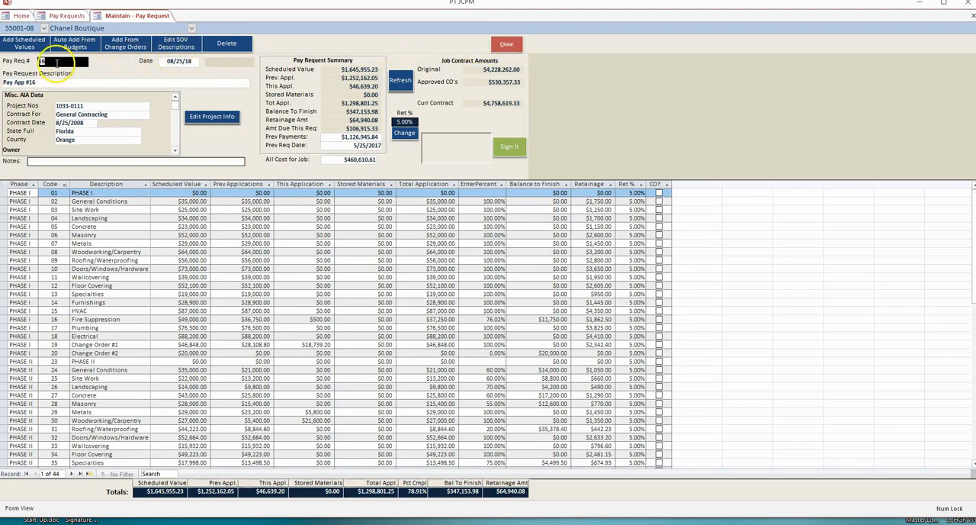
left_click(57, 65)
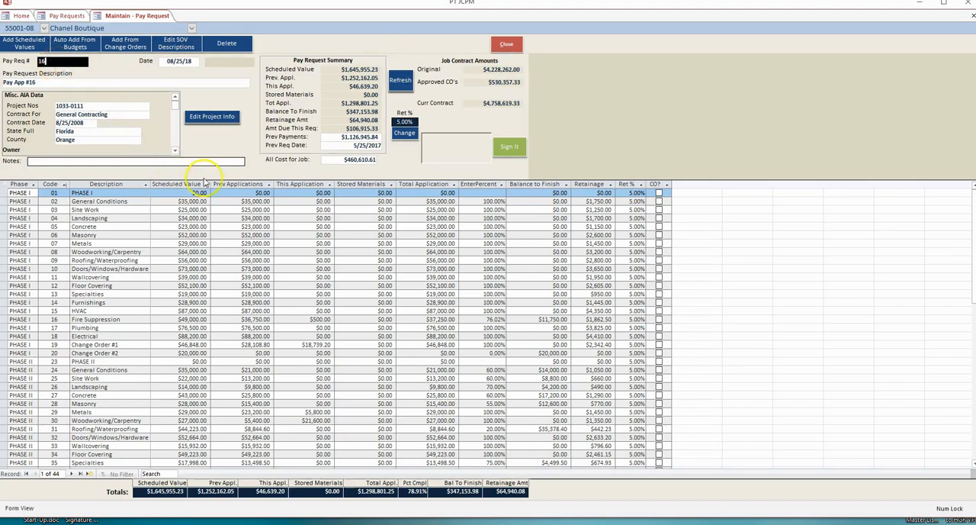
left_click(233, 184)
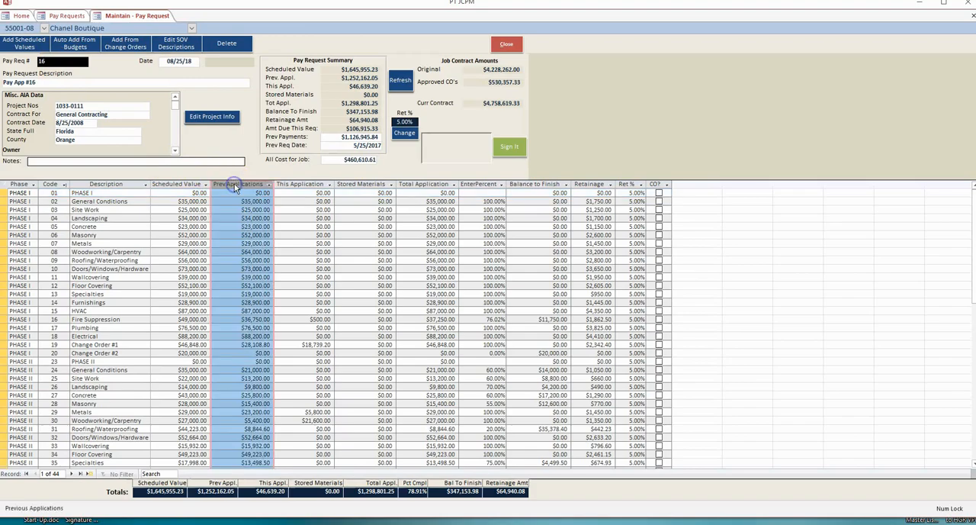
left_click(229, 187)
double_click(247, 344)
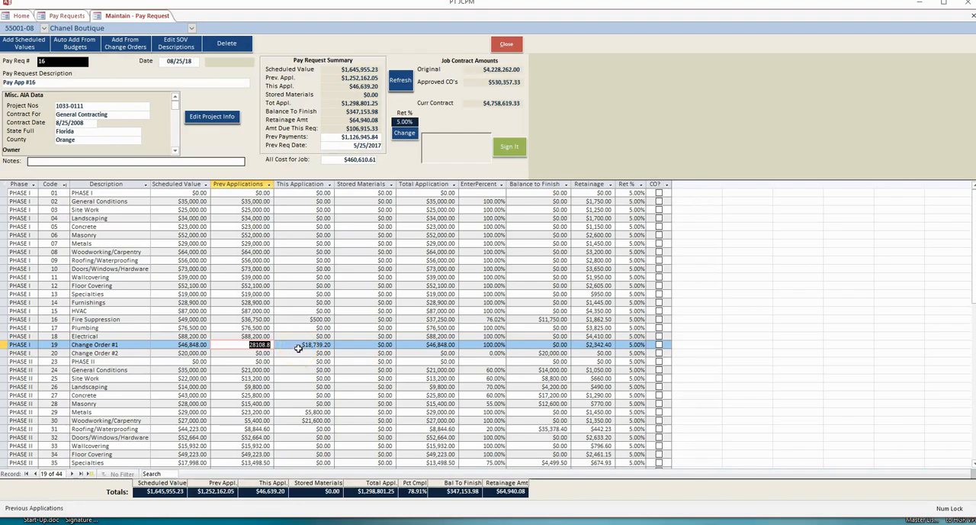
left_click(506, 46)
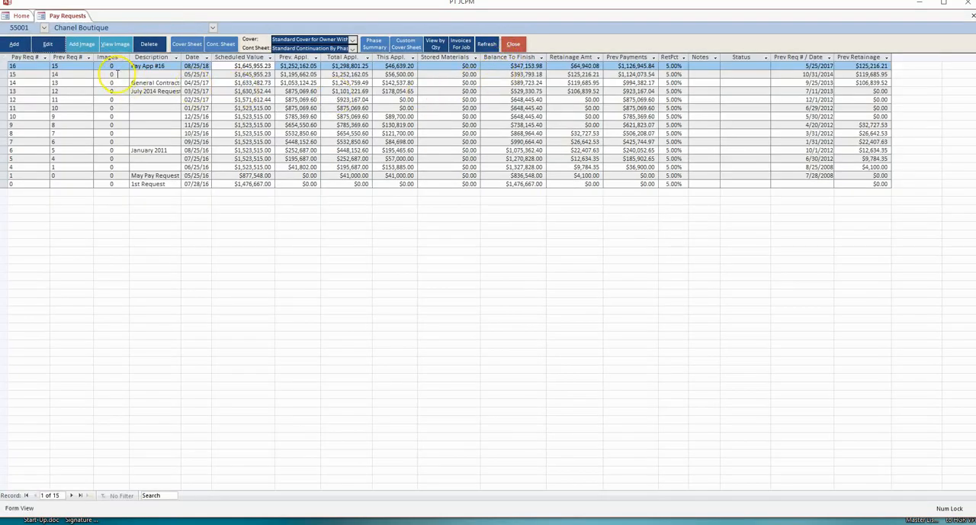
Open the AR invoices for the Chanel Boutique job and look through the draws and other invoices listed.
left_click(77, 67)
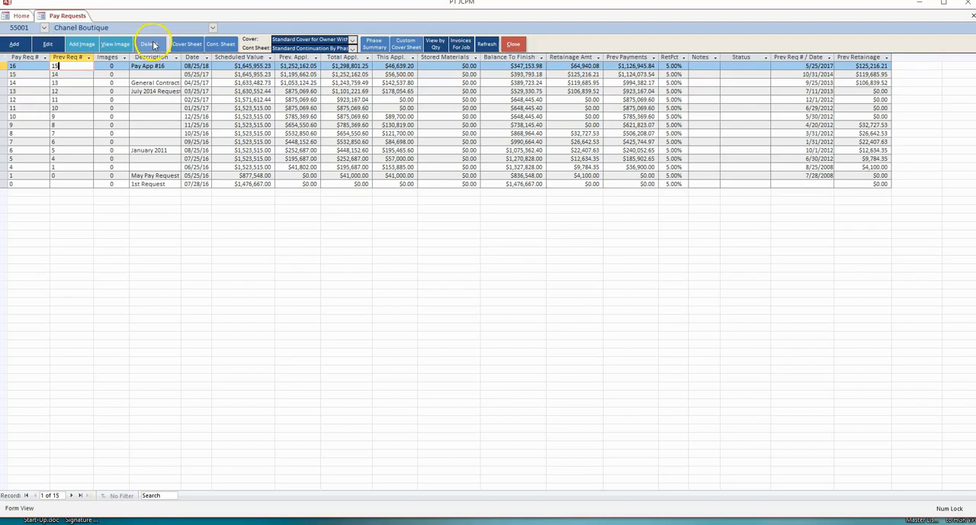
left_click(11, 66)
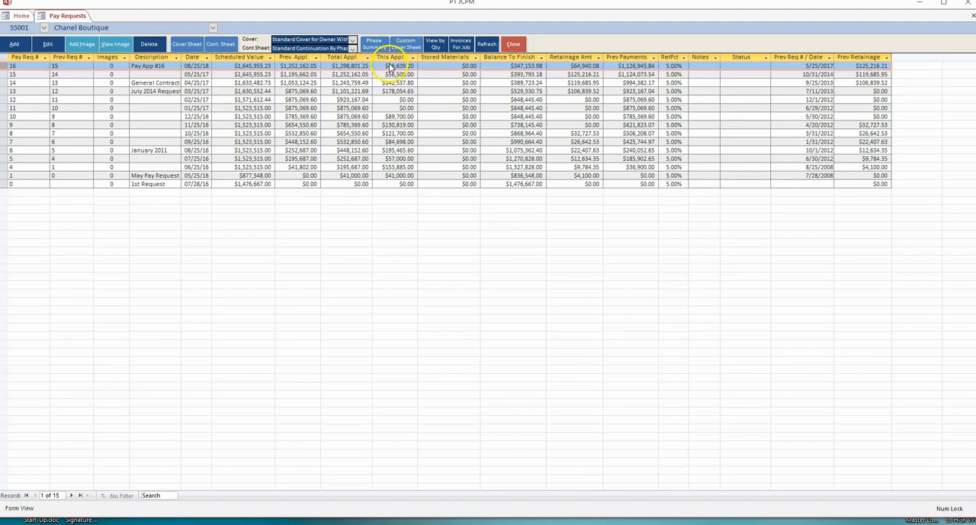
left_click(467, 44)
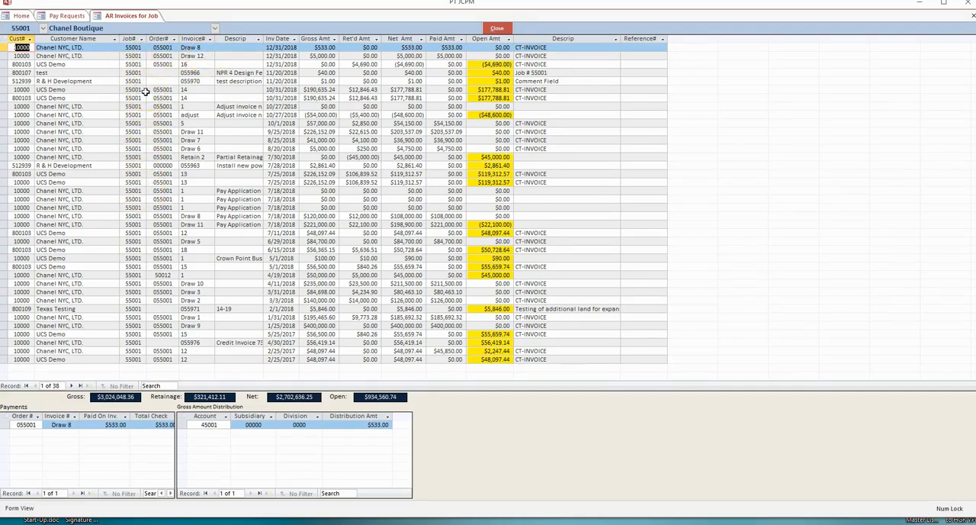
left_click(197, 48)
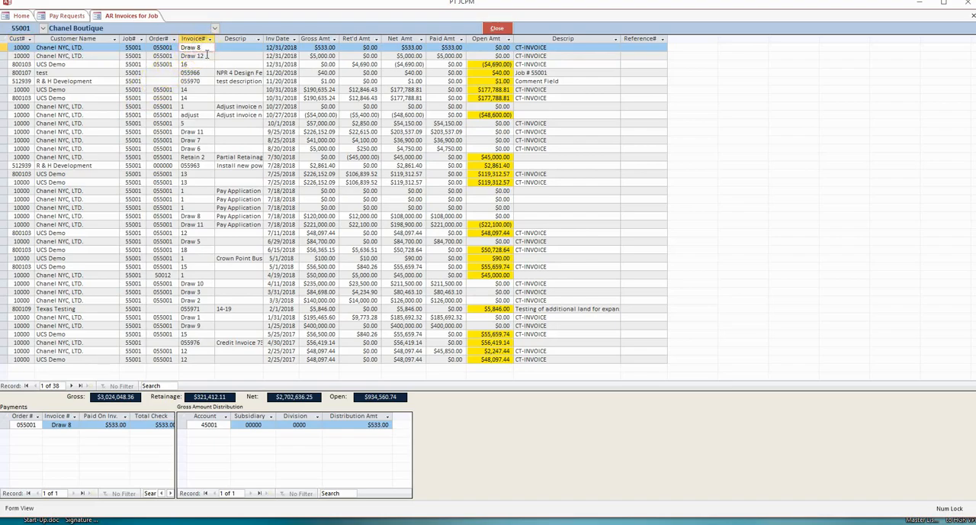
left_click(206, 55)
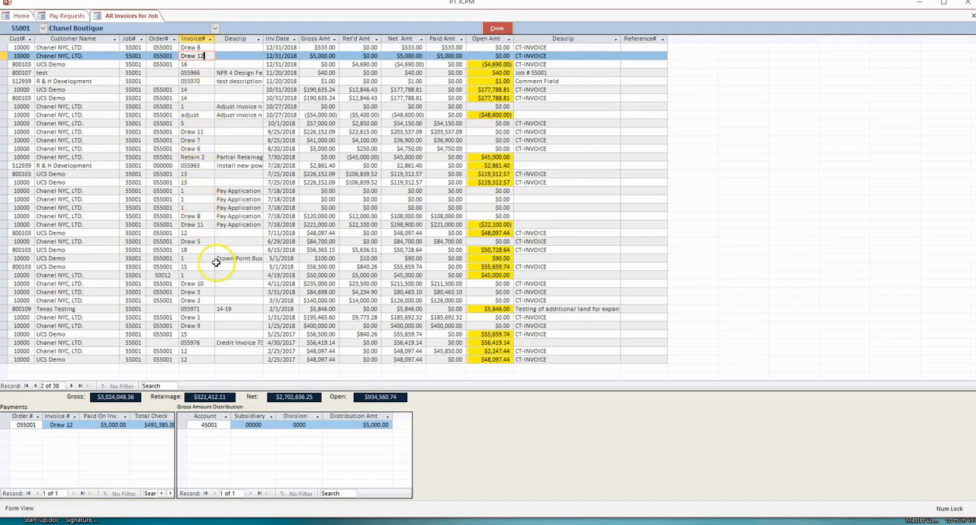
left_click(181, 308)
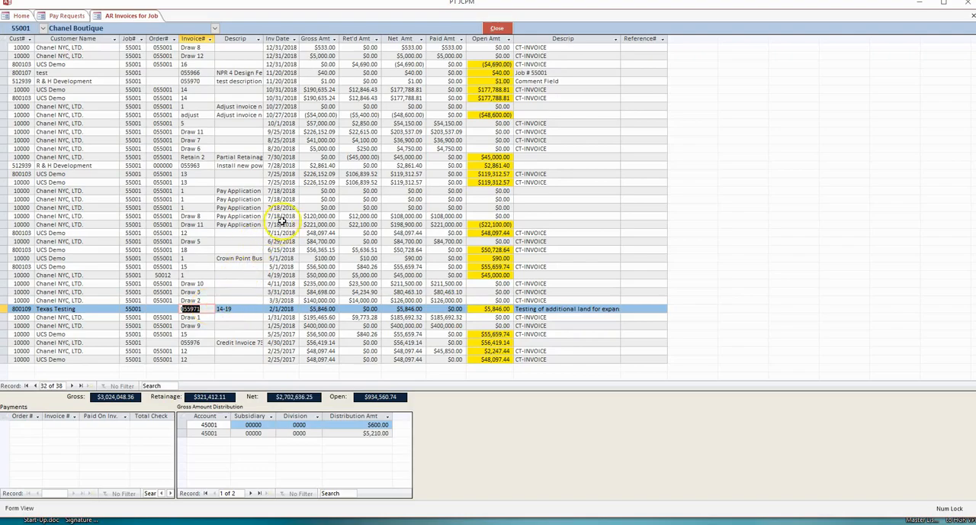
View the payment and check details of the 7/18/2018 Draw 8 invoice, and close the AR invoices list.
left_click(304, 215)
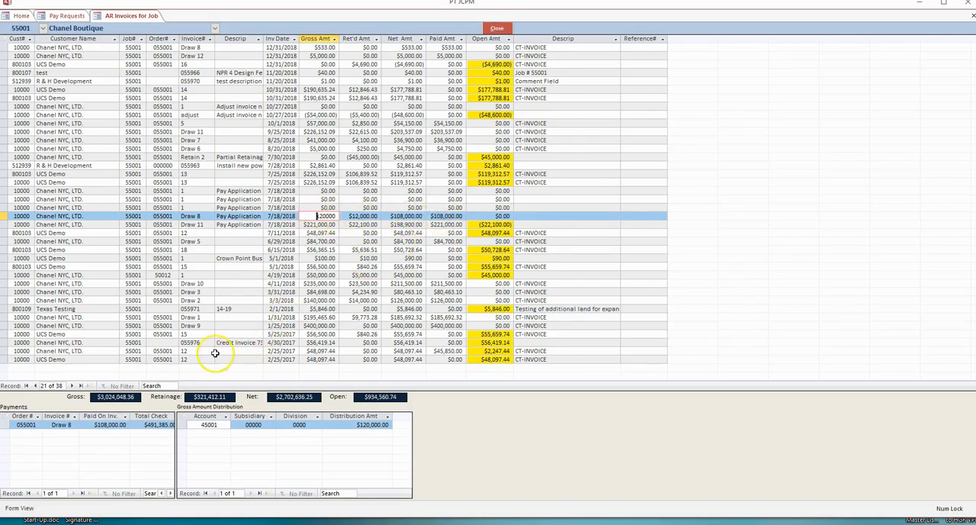
left_click(116, 425)
left_click(170, 493)
left_click(170, 493)
left_click(170, 493)
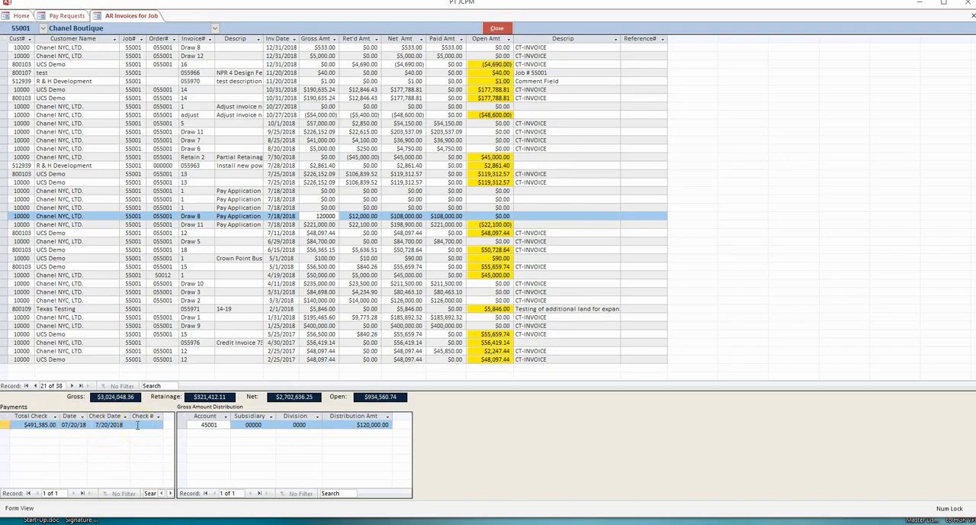
left_click(493, 29)
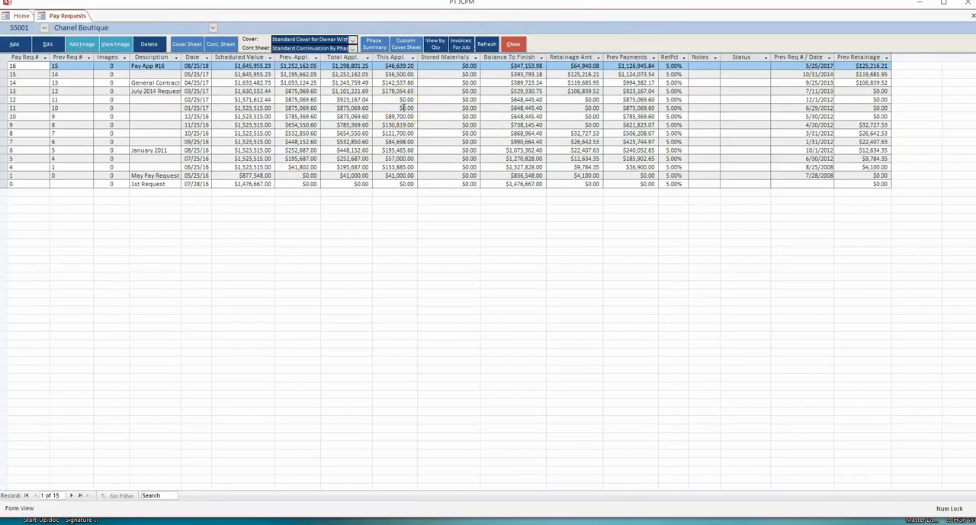
Close the pay requests list and return to the home dashboard.
left_click(525, 42)
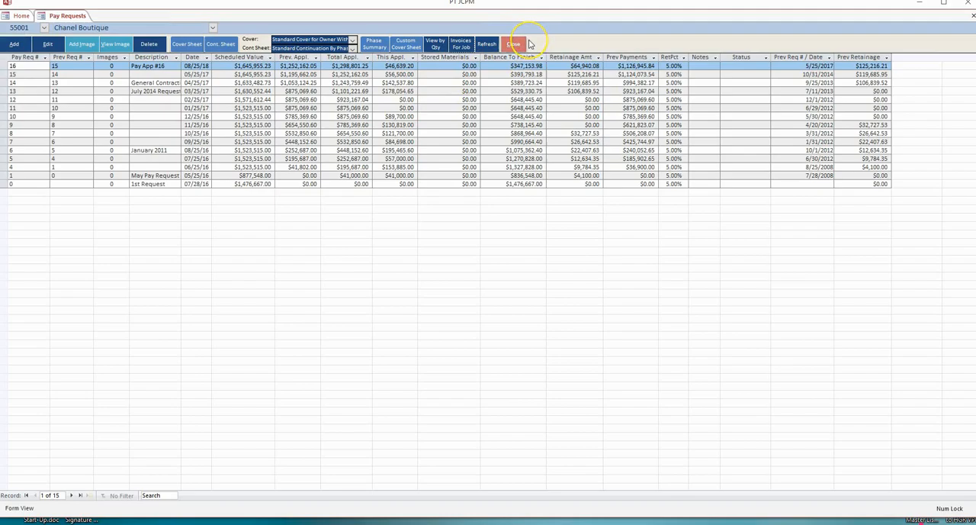
left_click(520, 44)
left_click(517, 45)
left_click(516, 45)
left_click(516, 43)
left_click(371, 187)
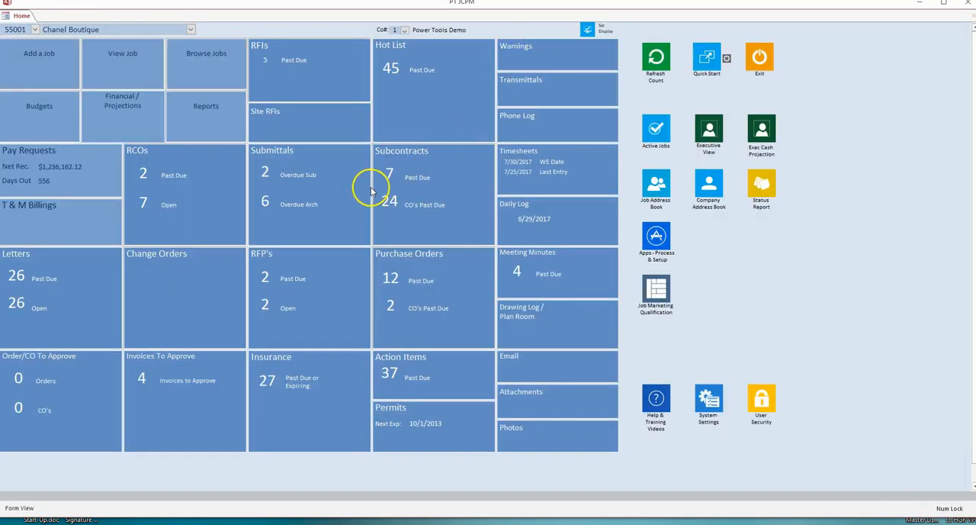